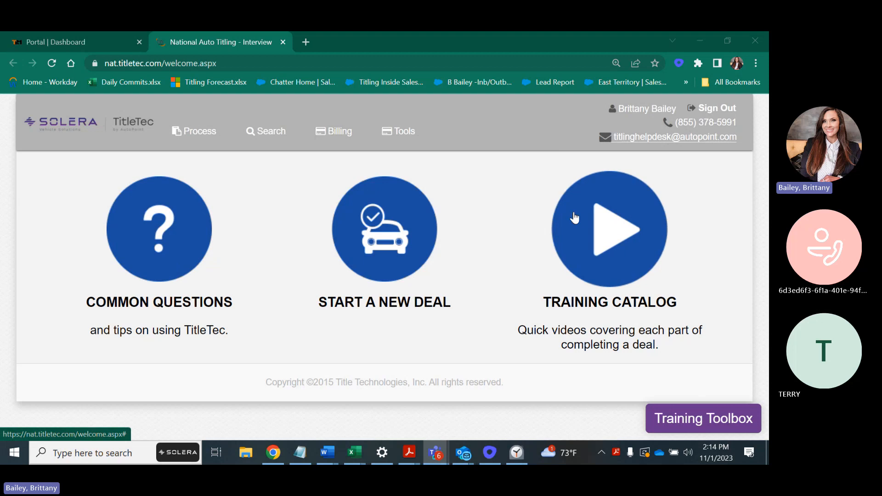
Start a new deal with New York chosen as the registration state
left_click(385, 254)
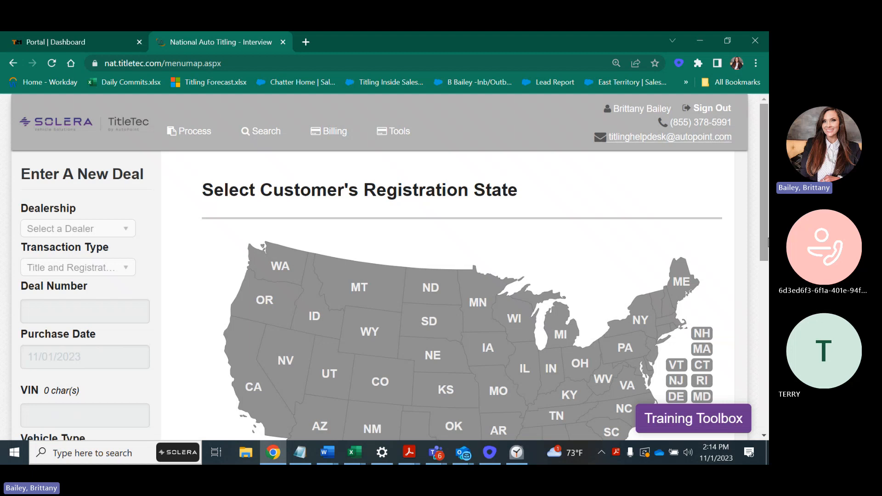
scroll(765, 256, "down", 2)
left_click_drag(766, 256, 764, 281)
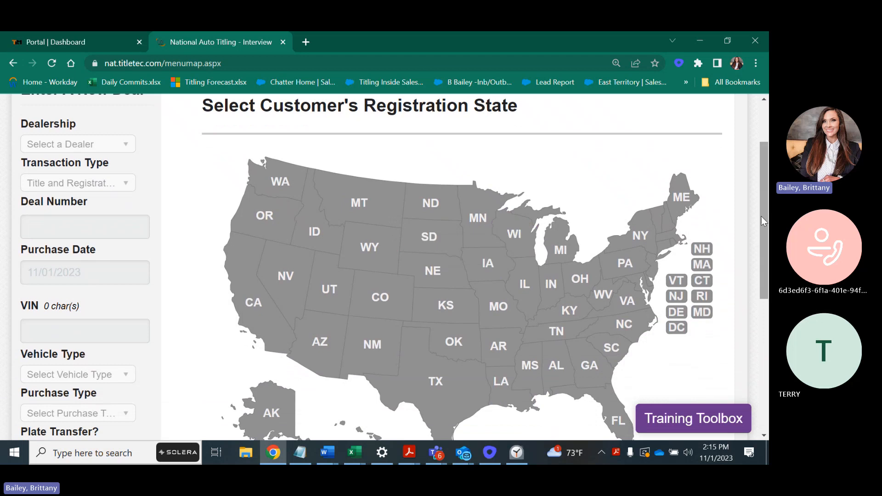
left_click_drag(762, 216, 766, 247)
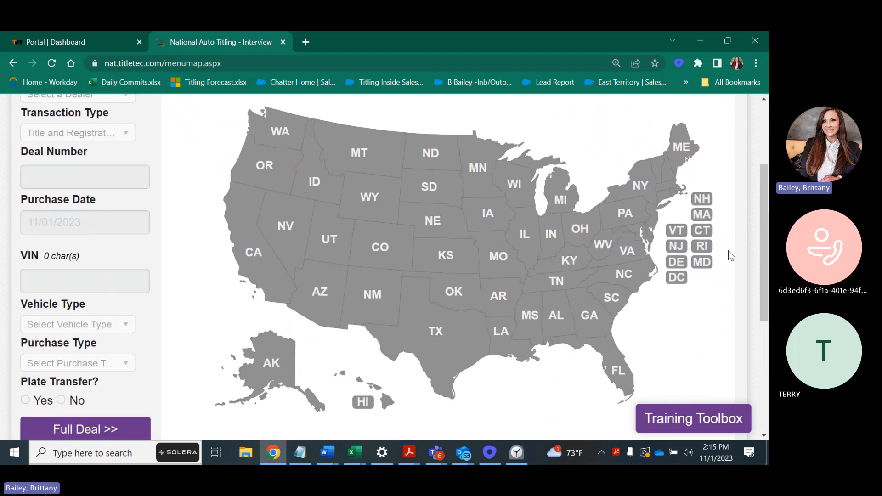
left_click(646, 188)
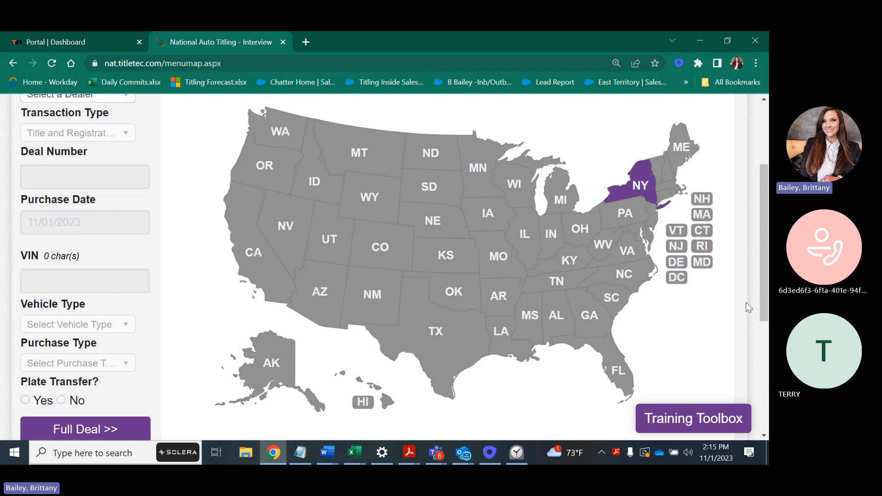
left_click_drag(764, 305, 764, 270)
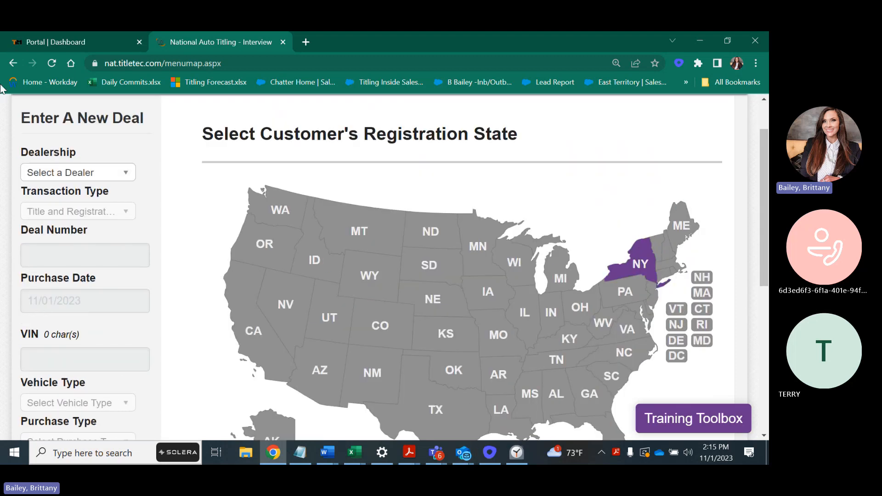
Choose TitleTec as the dealership and look up deal number 62123, which comes back Not Found
left_click(75, 175)
type("title")
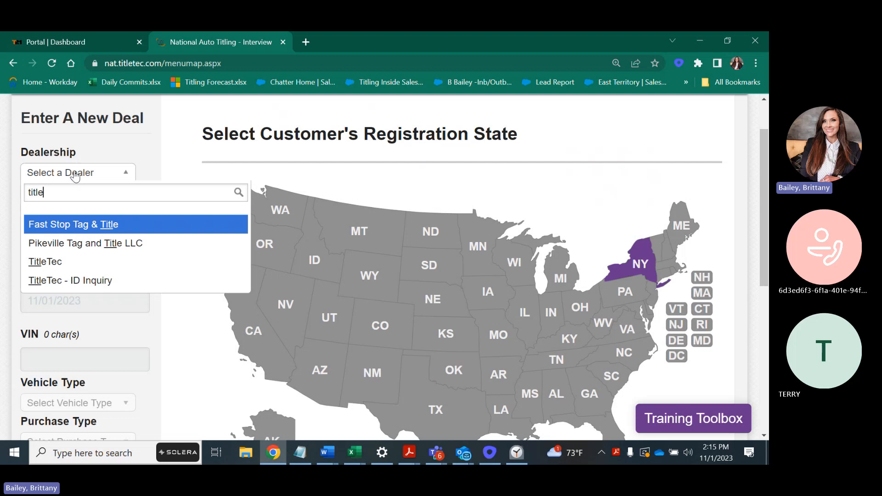
left_click(41, 261)
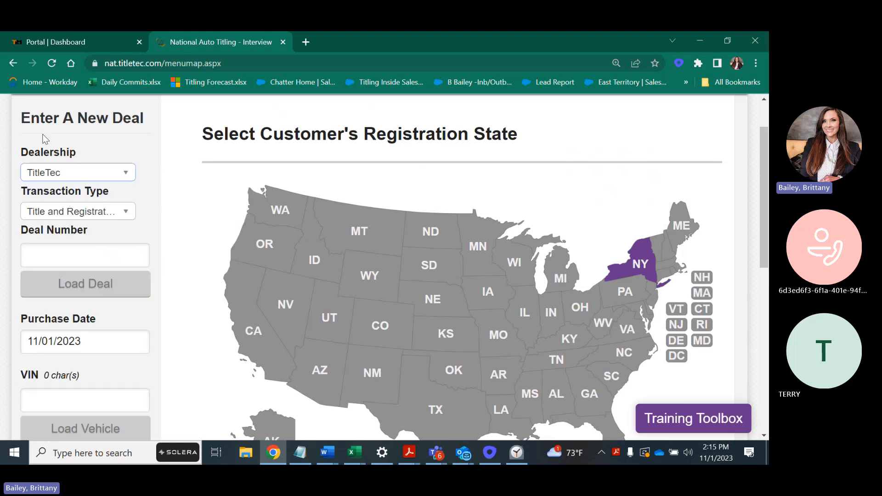
left_click(55, 255)
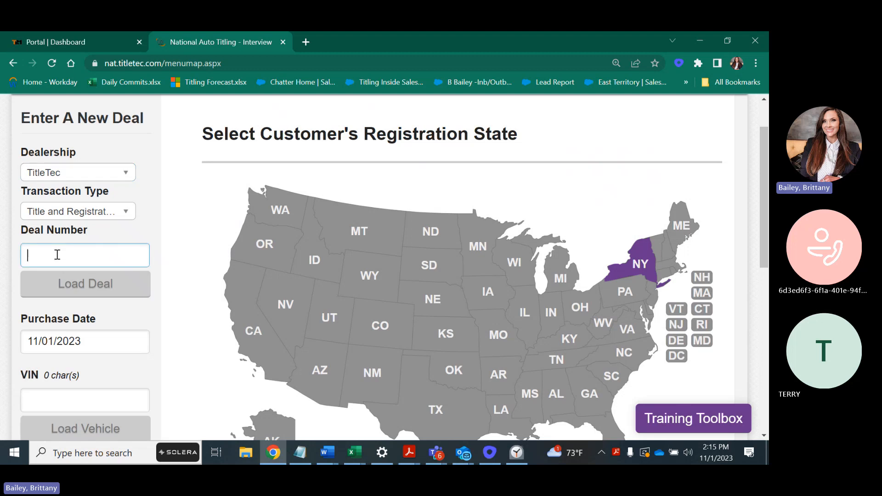
type("621")
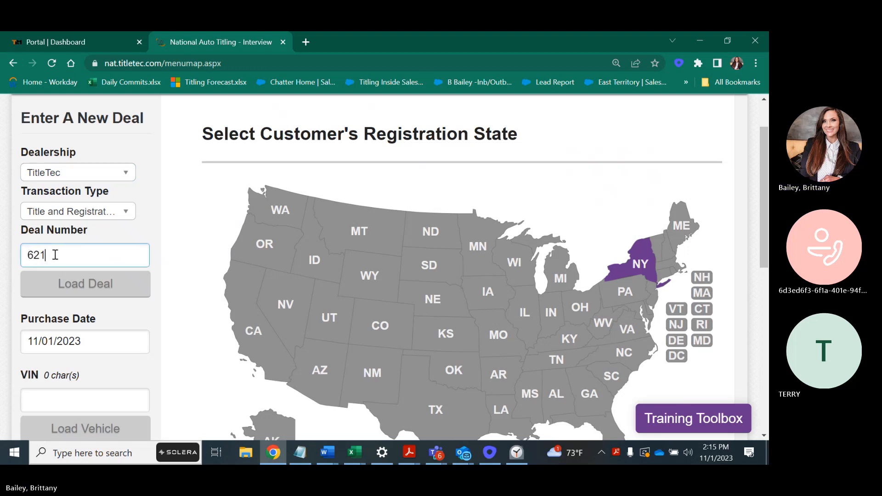
type("23")
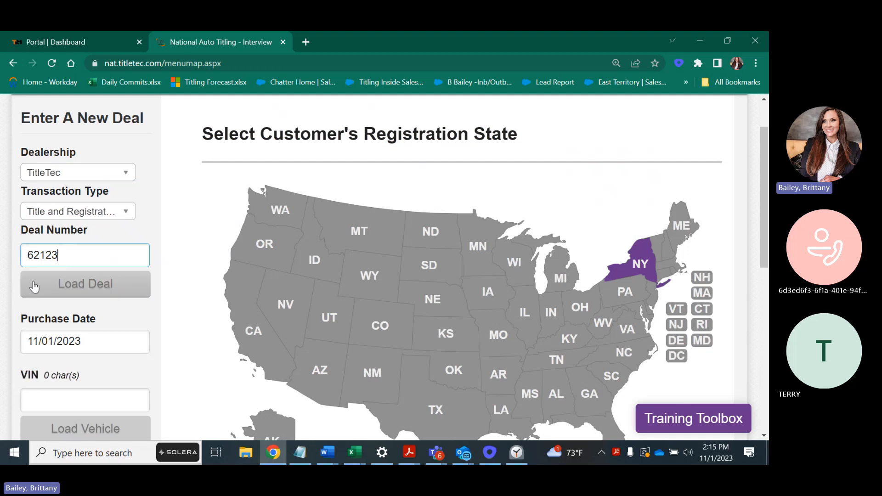
left_click(65, 282)
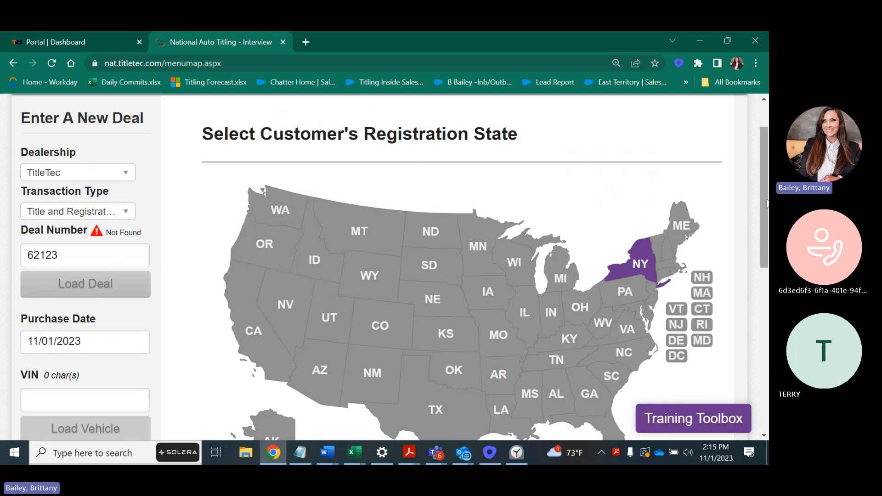
Paste the 17-character VIN and load the vehicle as an SUV
left_click_drag(763, 201, 764, 227)
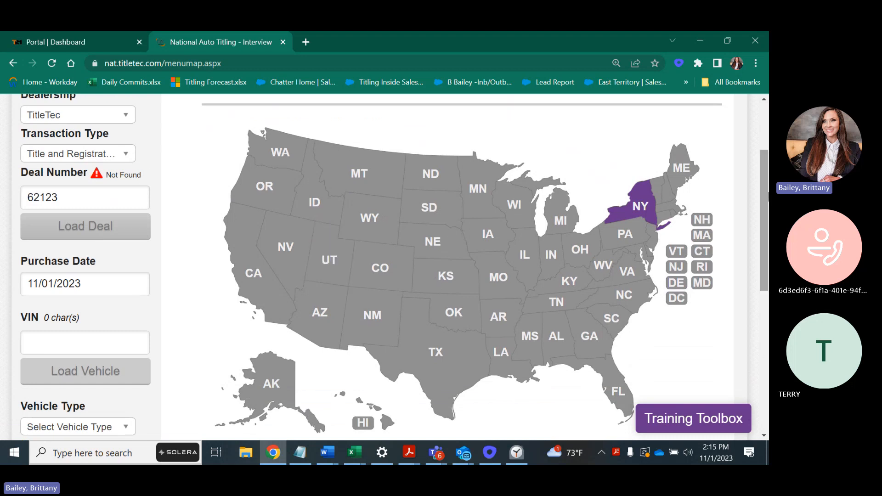
left_click_drag(764, 243, 764, 272)
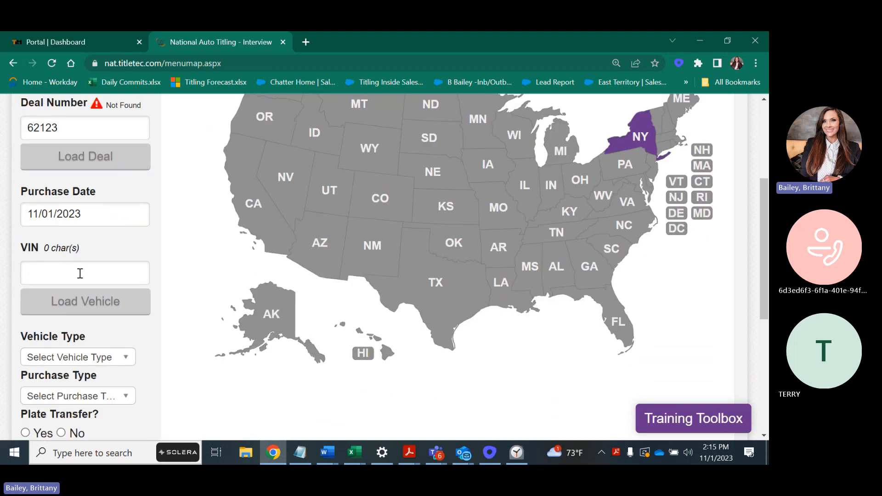
left_click(114, 276)
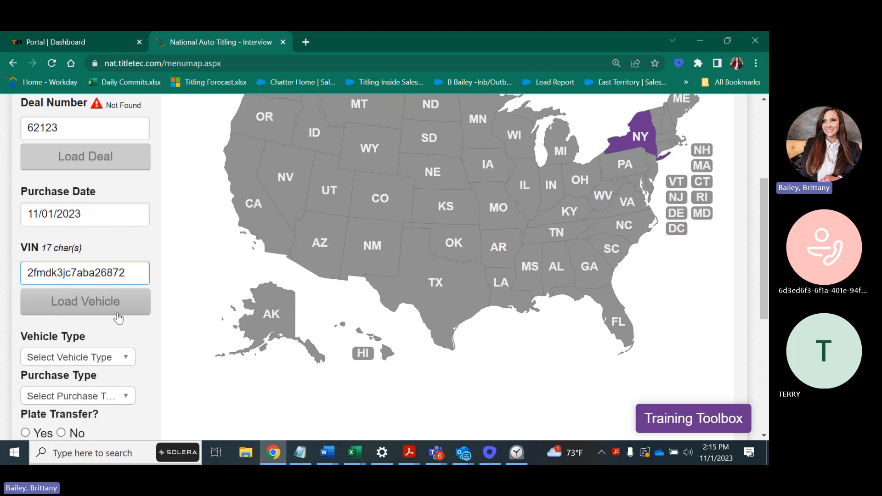
left_click(115, 303)
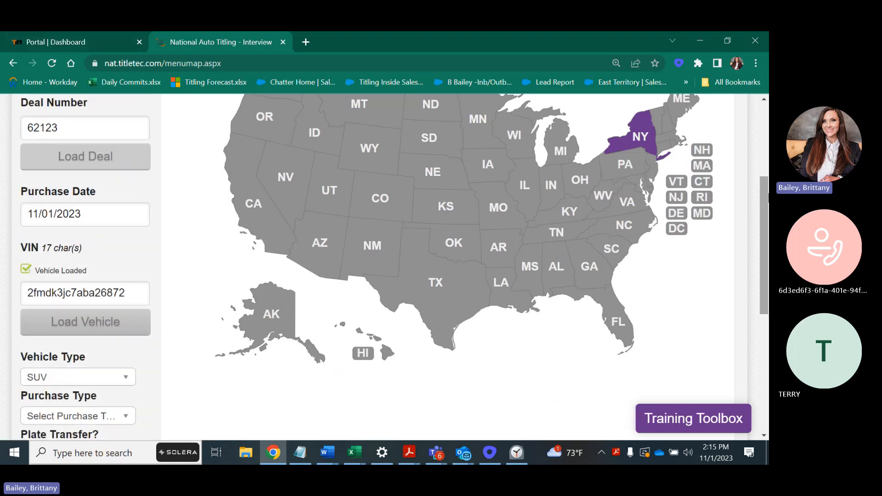
Set the purchase type to Finance and answer No to plate transfer
left_click_drag(765, 211, 757, 290)
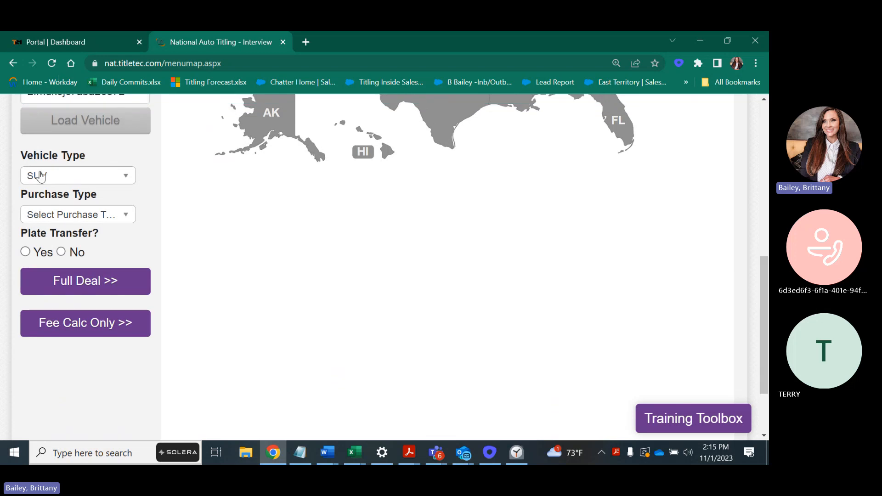
left_click(49, 219)
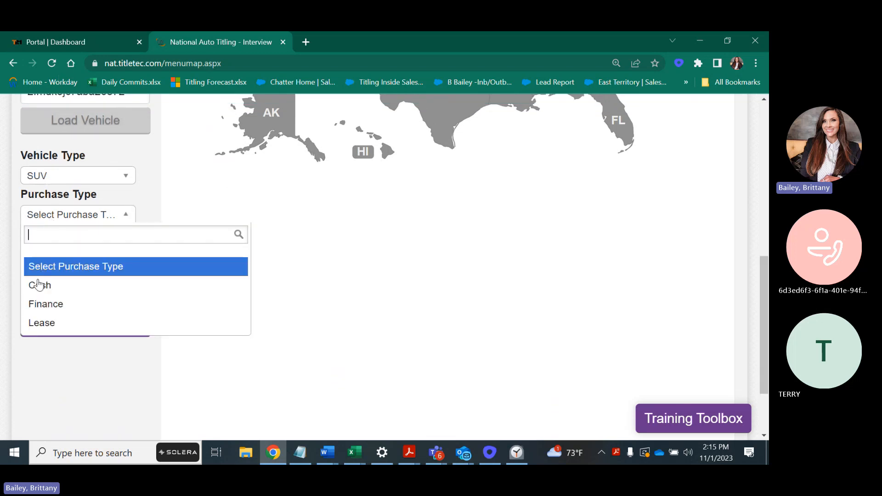
left_click(52, 305)
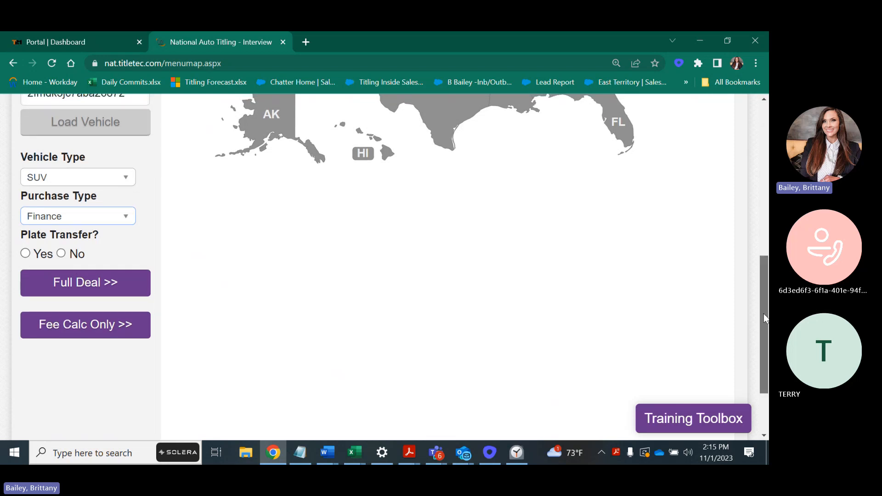
left_click_drag(764, 314, 761, 299)
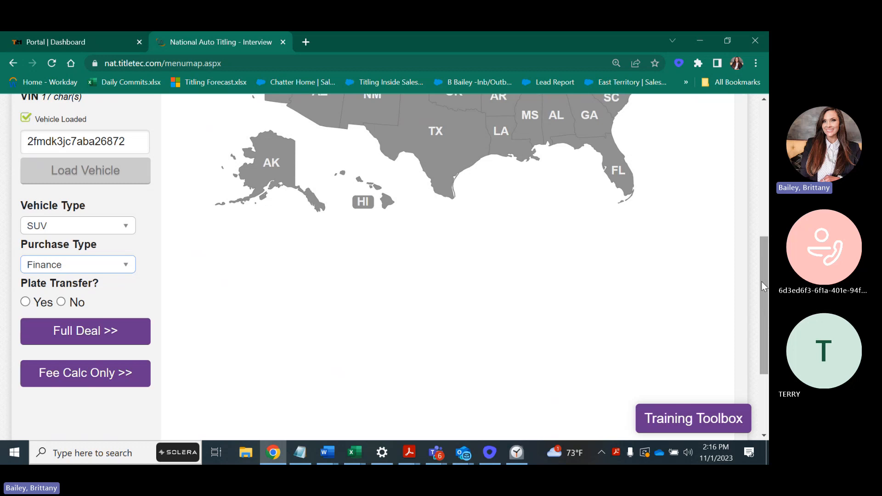
left_click(61, 303)
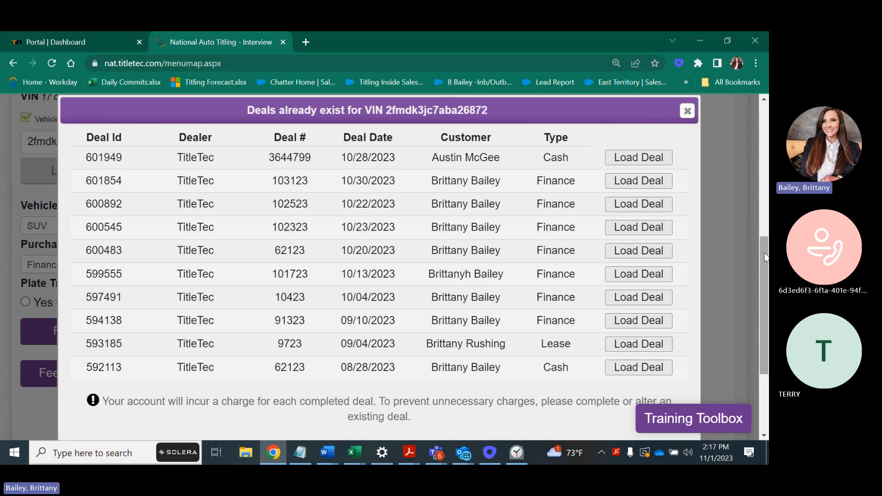
Load completed deal 600483 from the existing-deals list to reach its Owner Information page
mouse_move(765, 258)
left_mouse_down()
mouse_move(764, 270)
mouse_move(763, 258)
left_mouse_up()
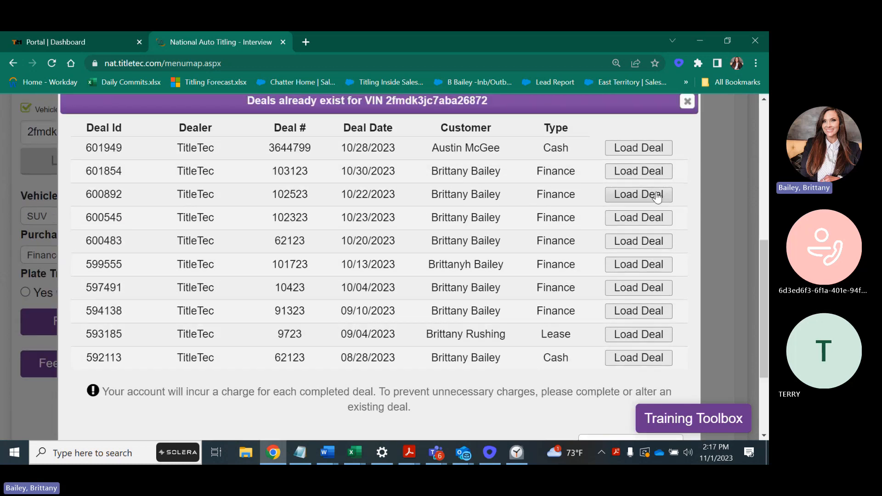
scroll(762, 287, "down", 1)
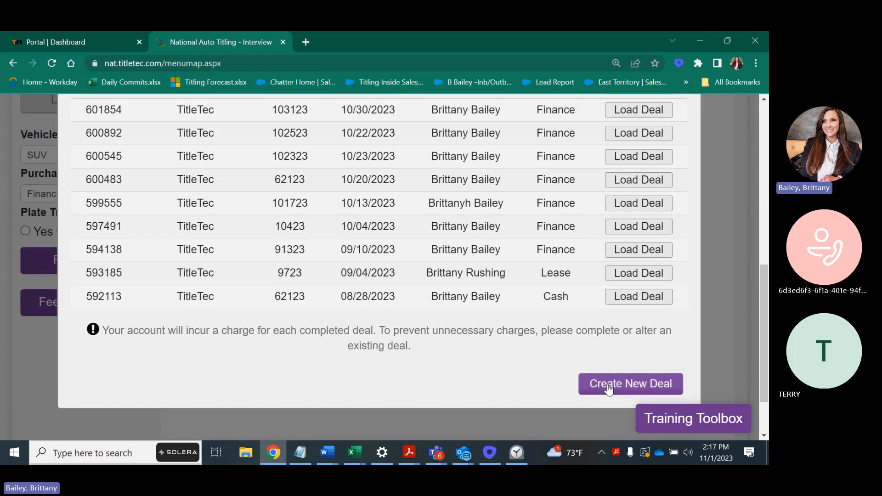
scroll(764, 287, "up", 1)
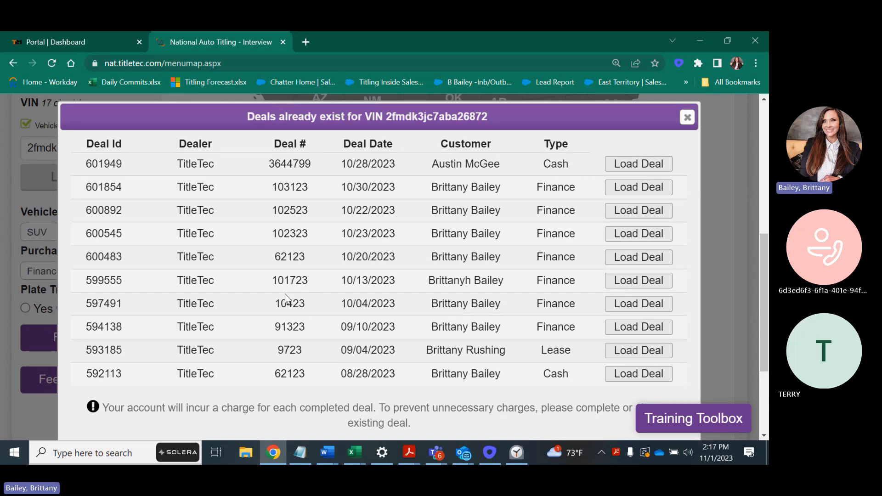
left_click(639, 257)
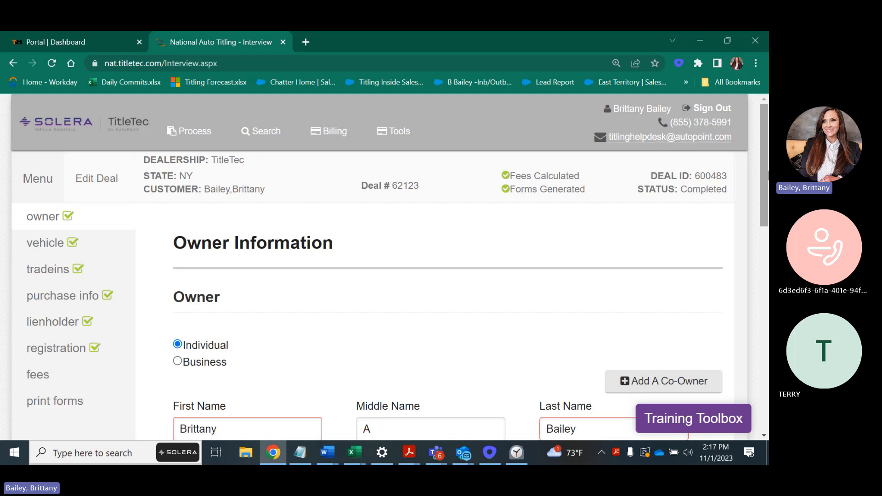
Set the owner's address state to NY - New York and city to Accord, filling in county Ulster
left_click_drag(762, 197, 760, 237)
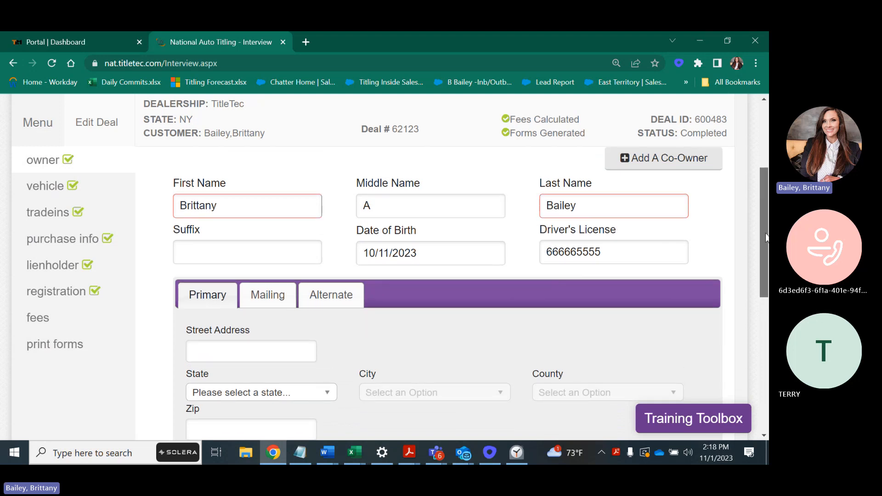
scroll(222, 310, "down", 1)
left_click(276, 349)
type("ny")
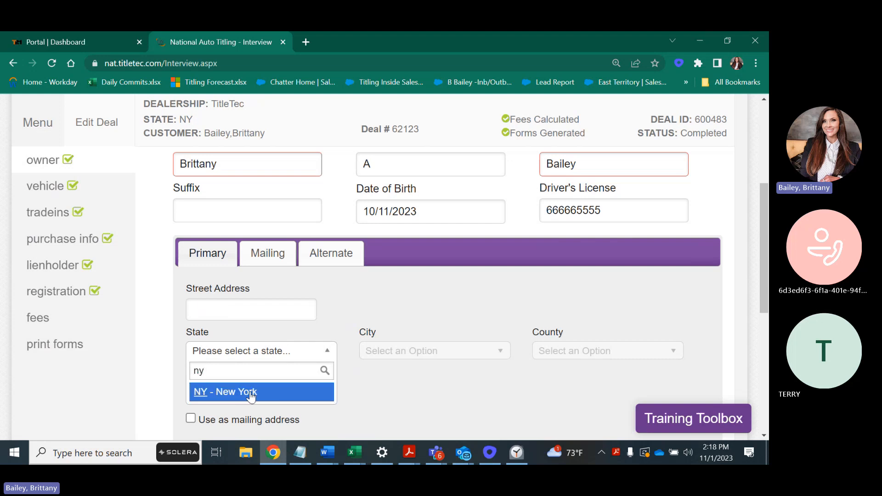
left_click(250, 391)
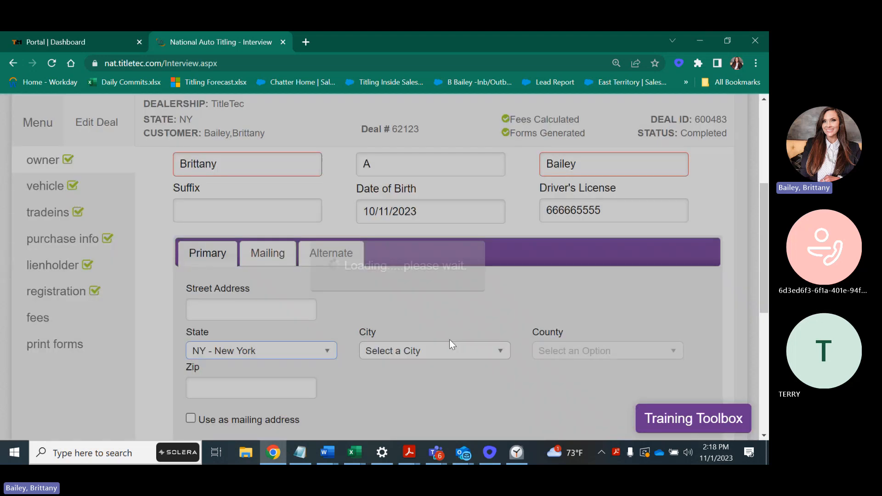
left_click(450, 348)
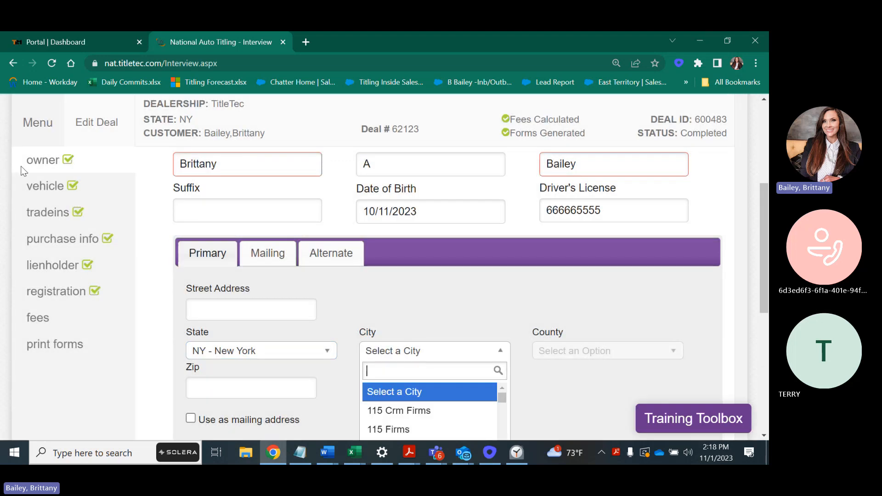
left_click_drag(767, 237, 763, 270)
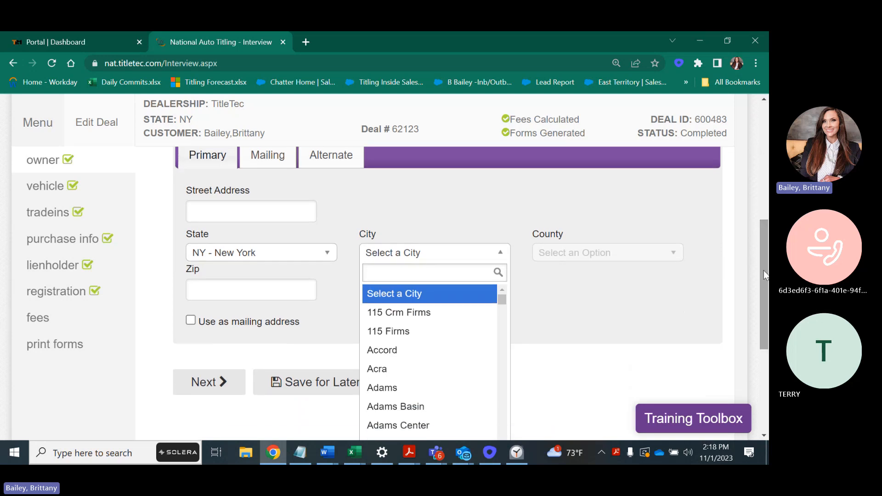
left_click(384, 352)
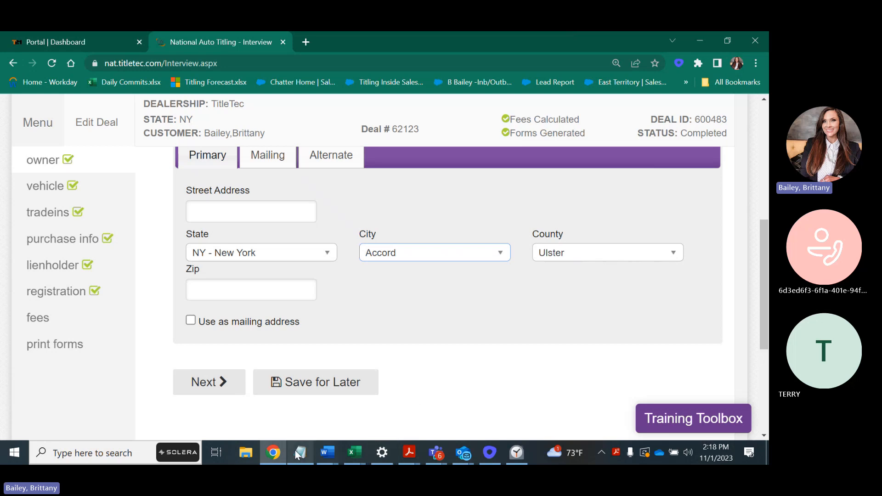
mouse_move(274, 454)
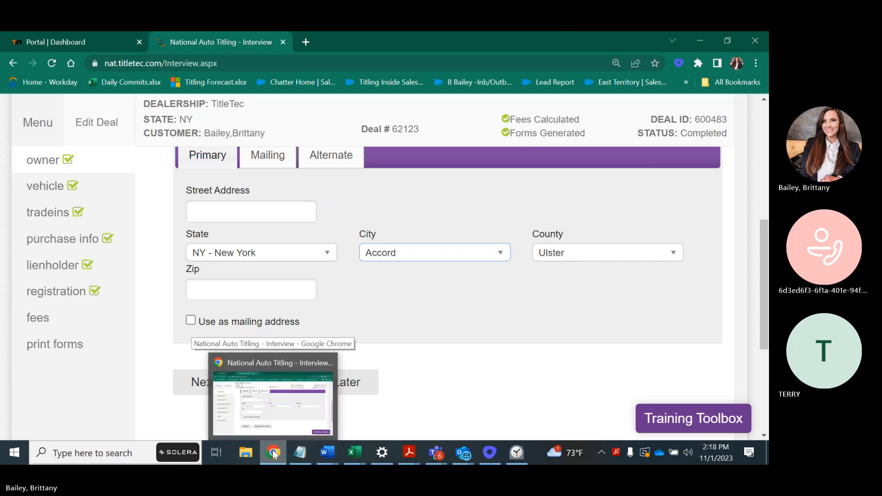
Search Google in a new Chrome tab for 'accord zip code' and highlight the result 12404
left_click(305, 42)
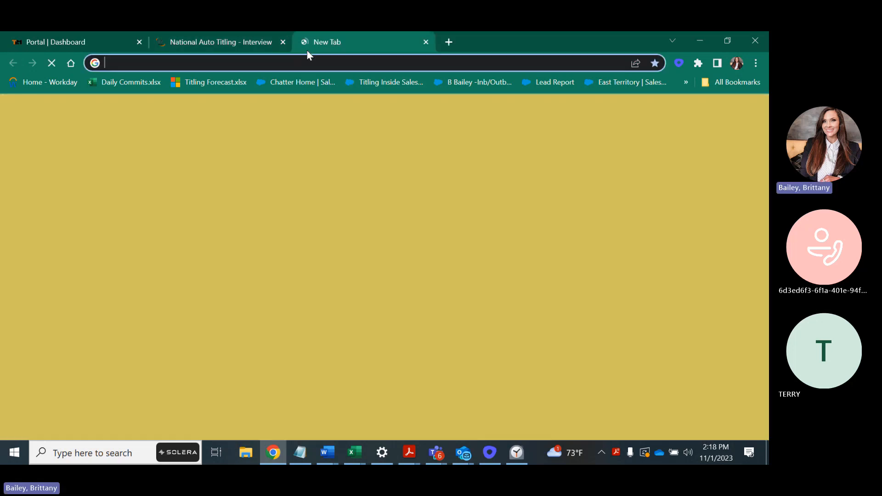
type("acco")
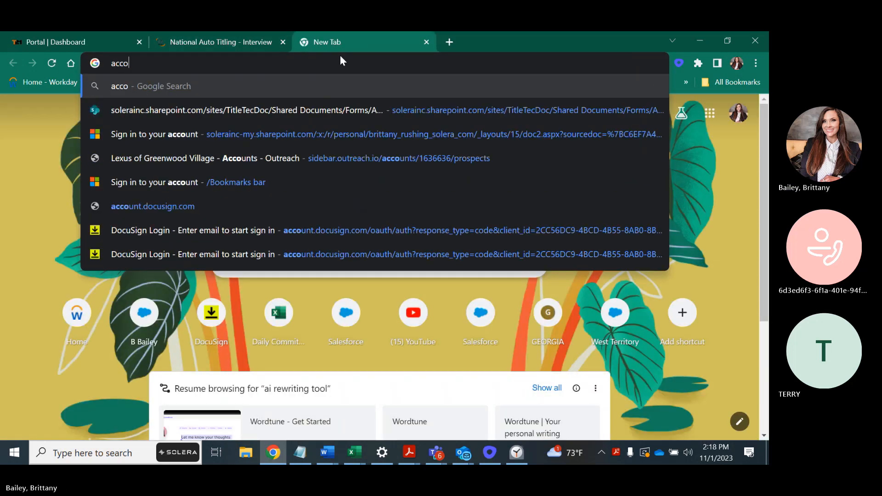
type("rd zip ")
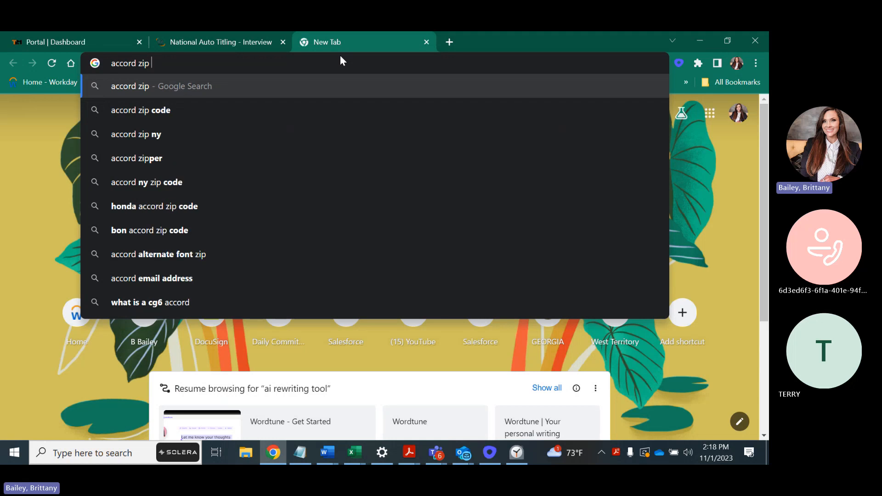
type("code")
key("Return")
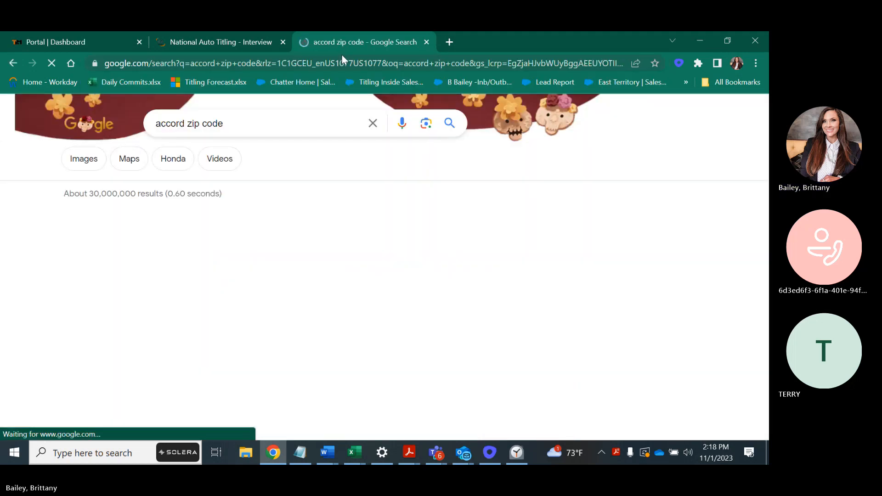
left_click_drag(128, 247, 61, 250)
key("ctrl+c")
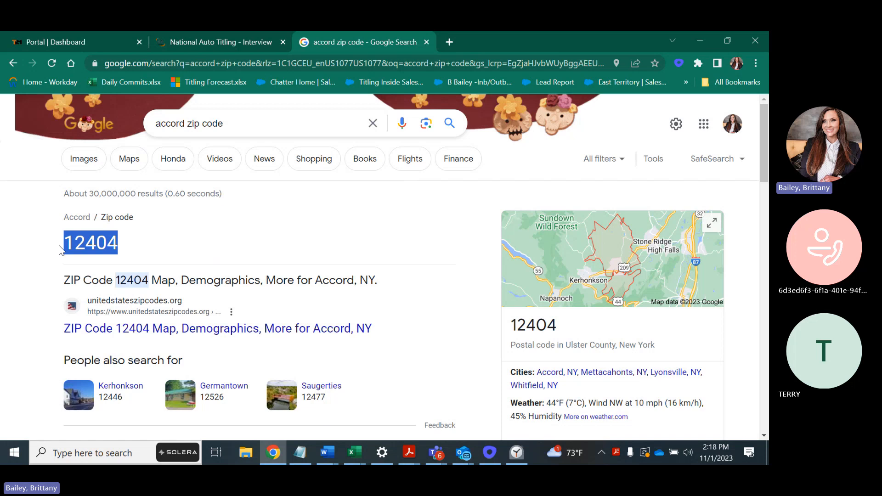
left_click(208, 41)
Clear the county, paste zip 12404 into the owner's Zip field, and reset the city
left_click(583, 262)
left_click(558, 296)
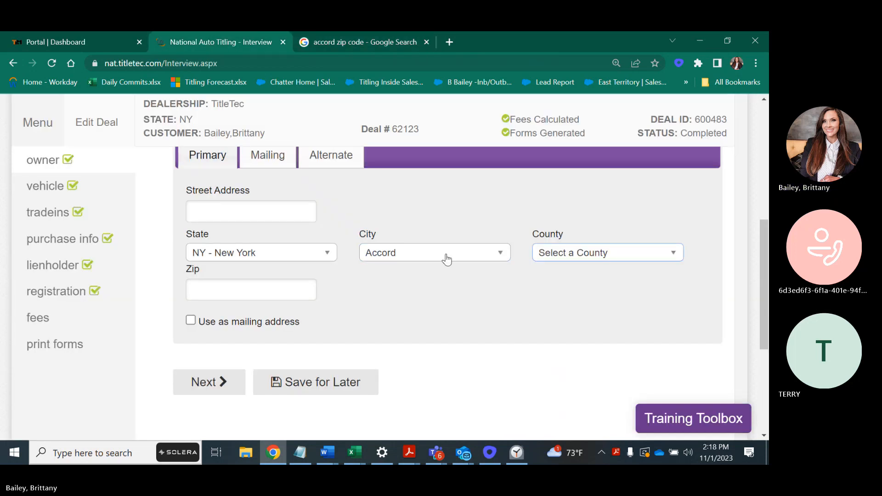
left_click(251, 289)
key("ctrl+v")
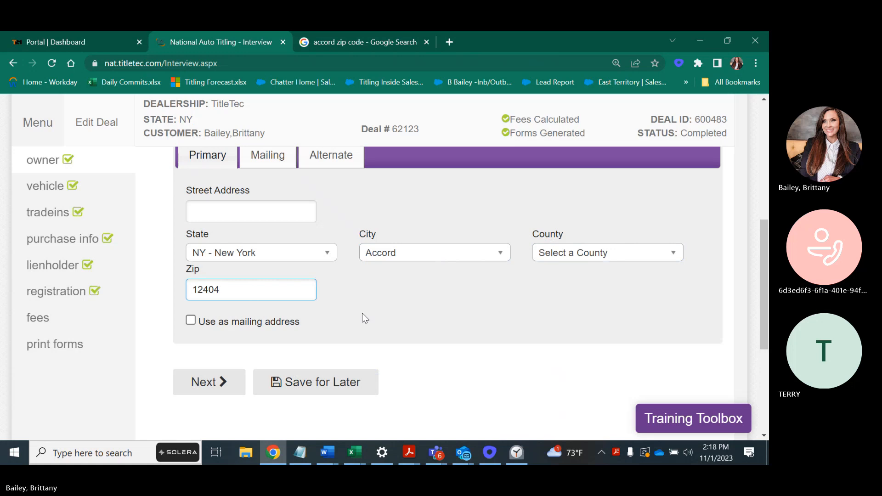
left_click(423, 256)
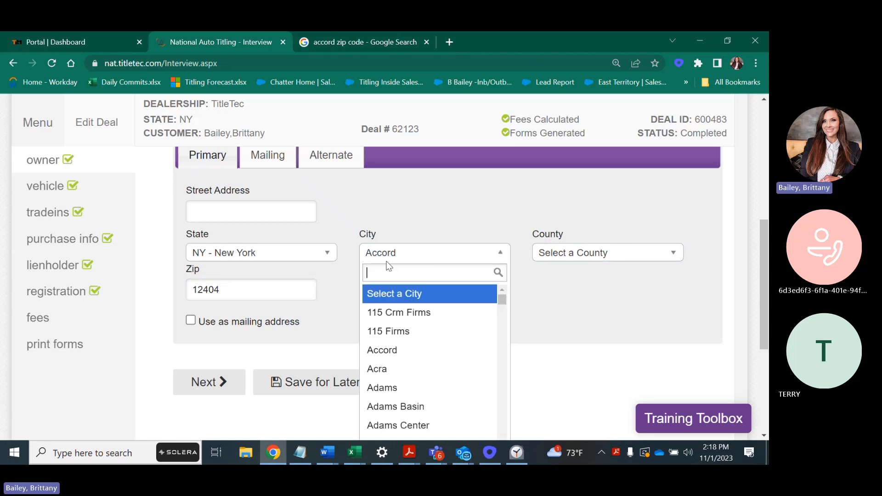
left_click(386, 291)
left_click(253, 295)
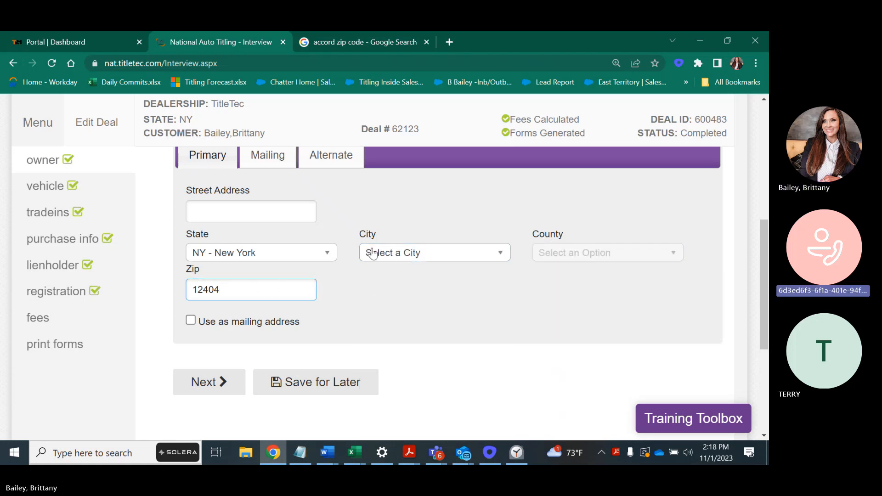
left_click(356, 259)
Reselect Accord as the city, delete the 12404 zip, and return to the deal lookup page
left_click(434, 252)
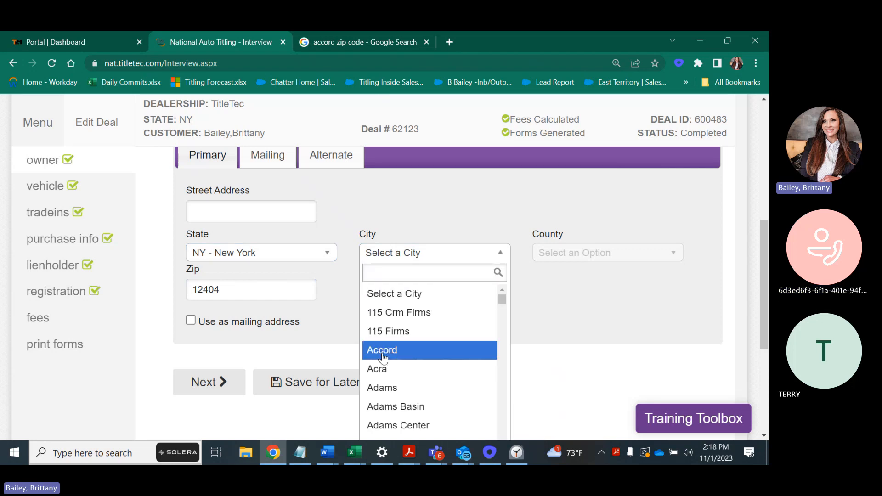
left_click(382, 349)
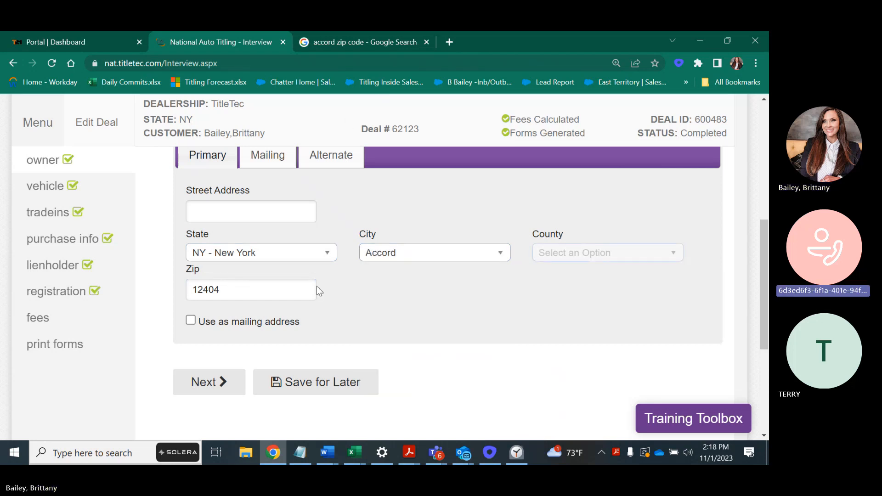
left_click_drag(320, 290, 126, 287)
key("BackSpace")
left_click(429, 255)
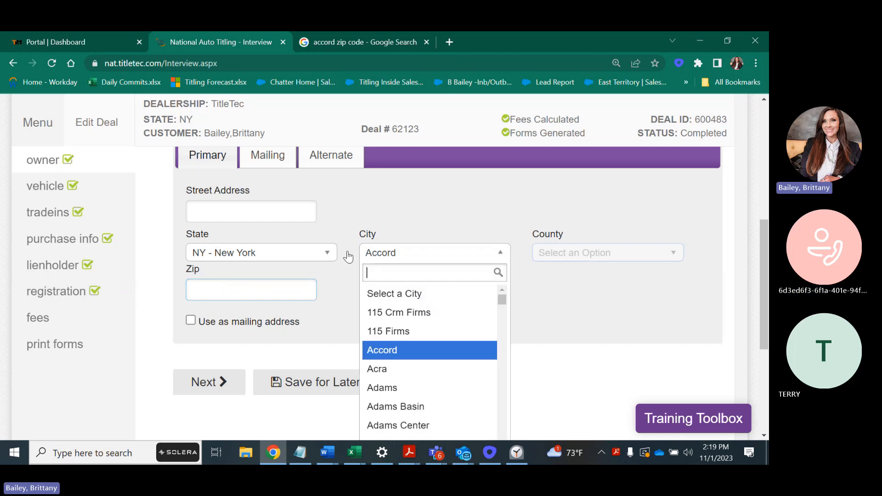
left_click(309, 252)
left_click(519, 211)
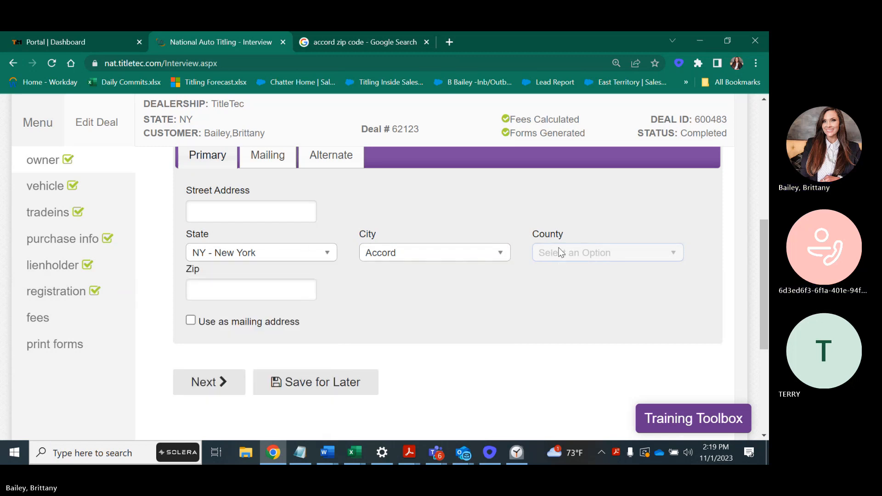
left_click(11, 66)
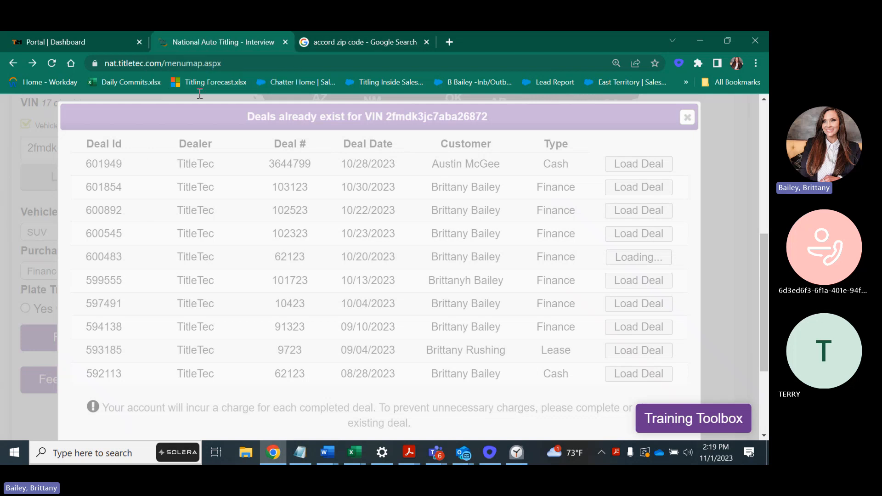
Move the National Auto Titling tab into its own maximized window
left_click_drag(203, 42, 203, 103)
left_click(555, 94)
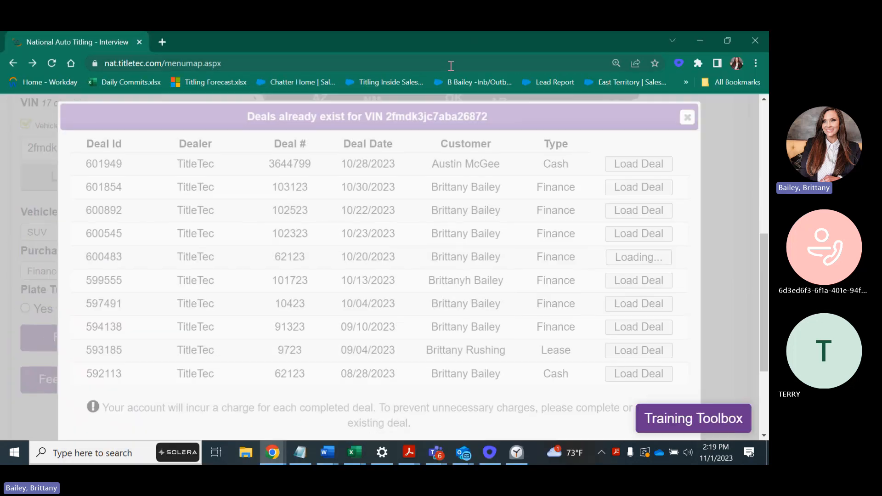
left_click(329, 41)
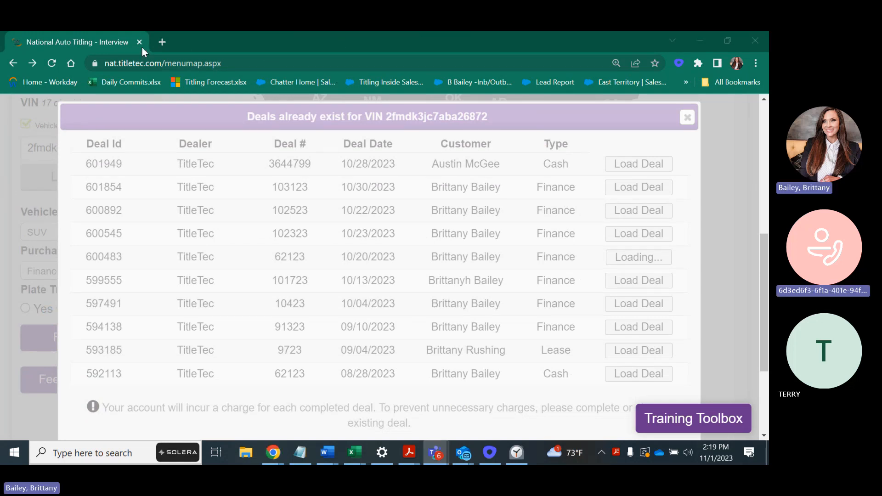
Return to the welcome page, start a new deal, and choose TitleTec as the dealership
left_click(13, 63)
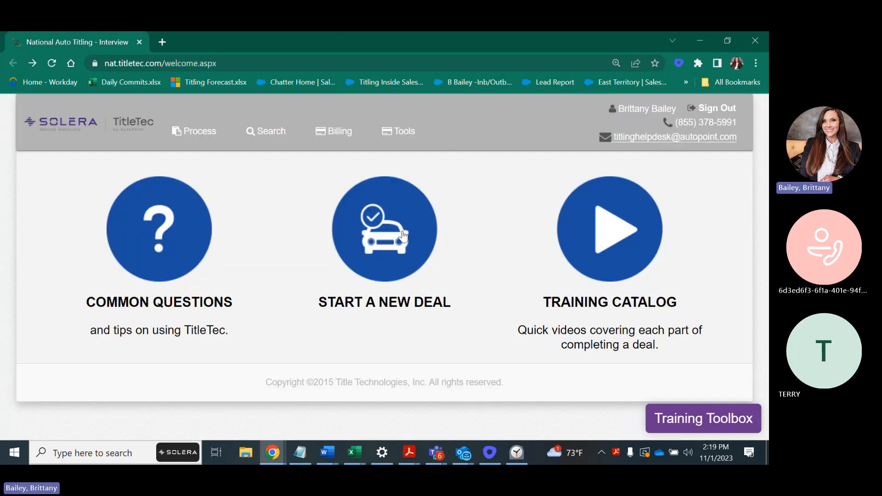
left_click(412, 206)
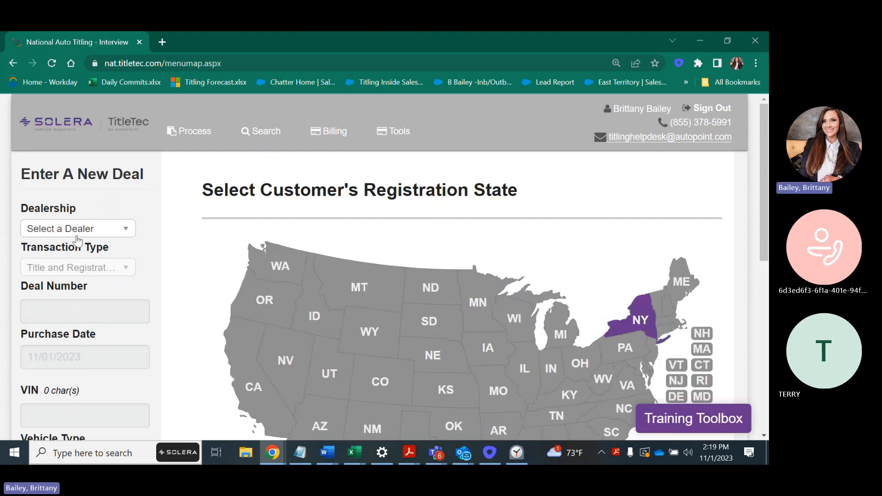
left_click(74, 230)
type("tit")
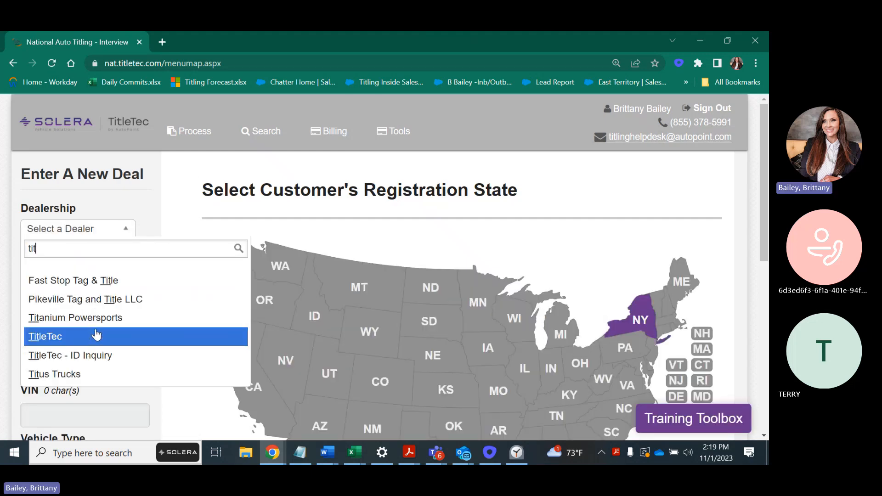
left_click(71, 335)
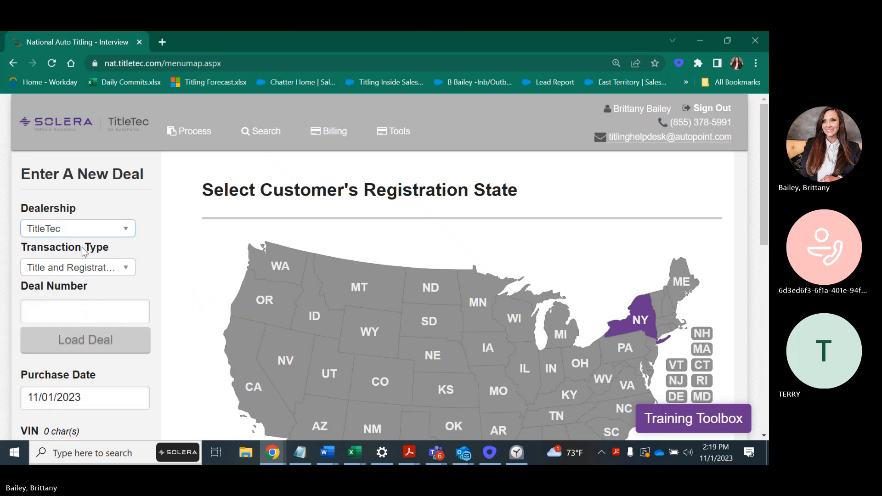
Enter deal number 62123 and look it up, which comes back Not Found
left_click(96, 306)
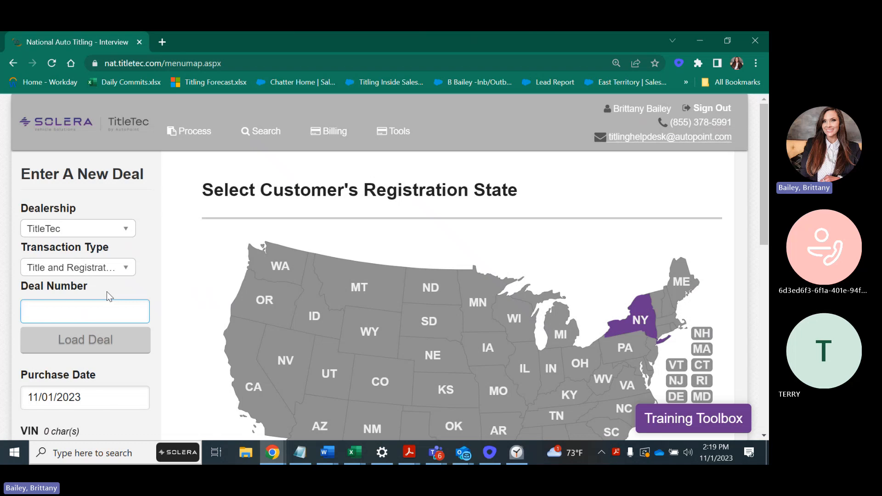
type("62123")
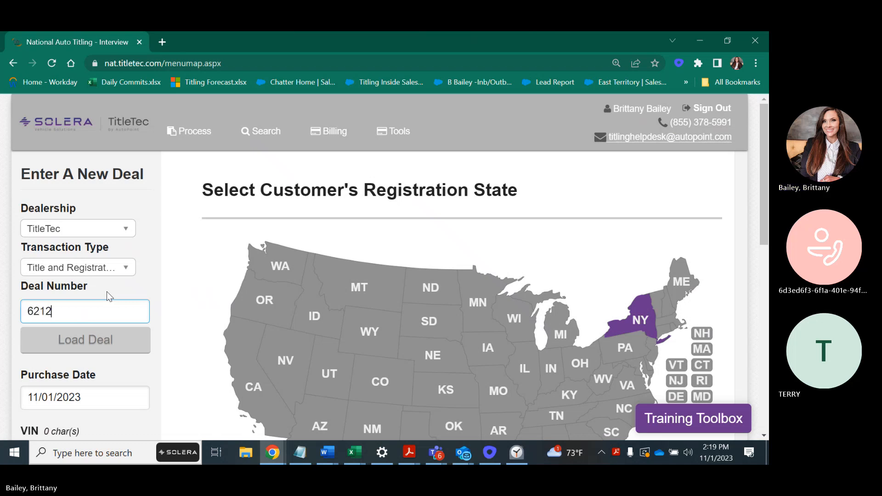
left_click(69, 340)
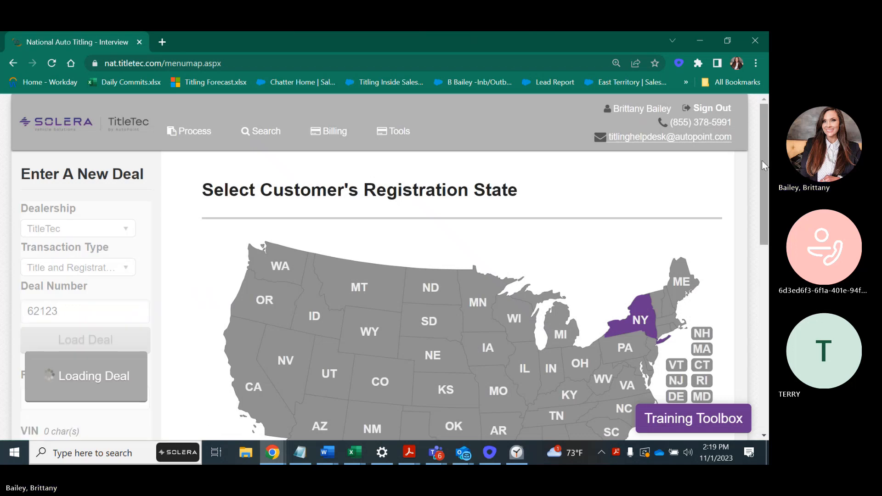
mouse_move(762, 161)
left_mouse_down()
mouse_move(760, 237)
mouse_move(749, 162)
left_mouse_up()
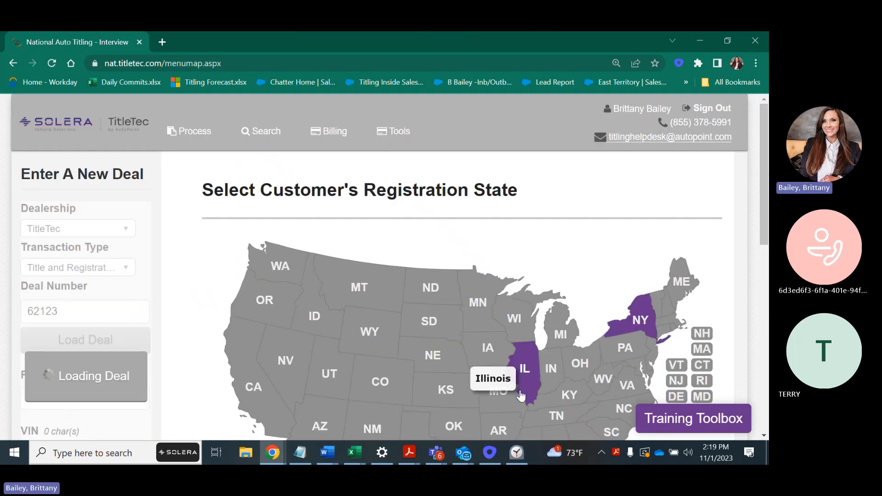
left_click_drag(758, 211, 758, 264)
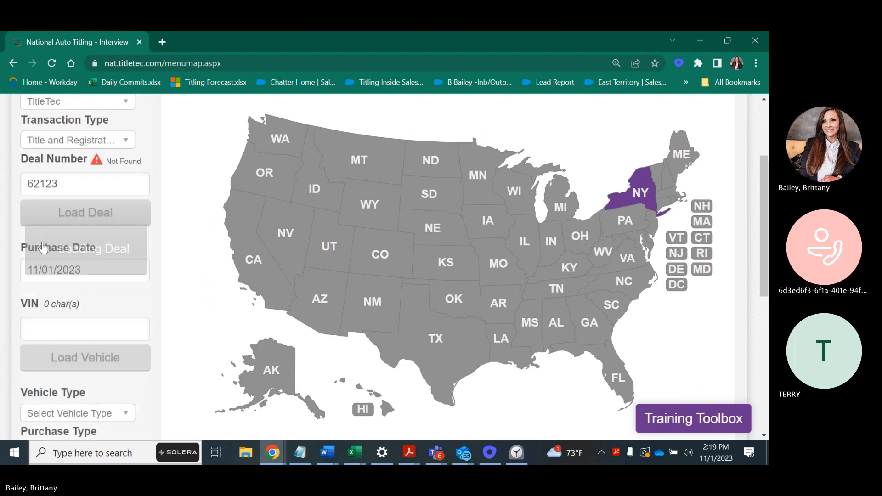
Paste 12404 into the VIN field and load the vehicle
left_click(58, 336)
right_click(62, 336)
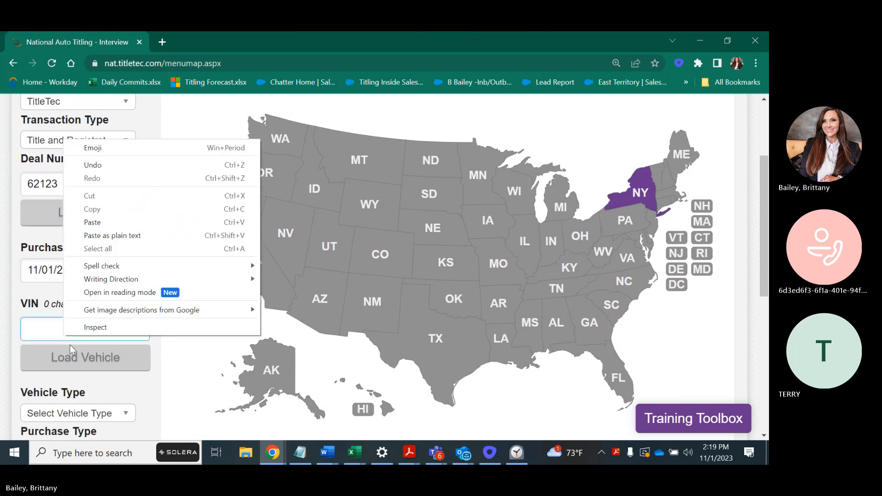
left_click(110, 220)
left_click(85, 357)
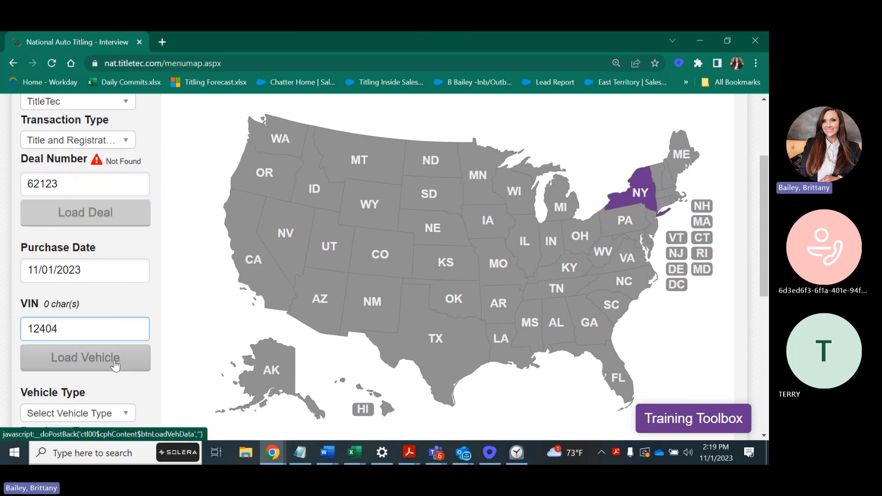
Review the form showing purchase date 11/01/2023 and SUV, then delete 12404 from the VIN field
scroll(766, 180, "down", 3)
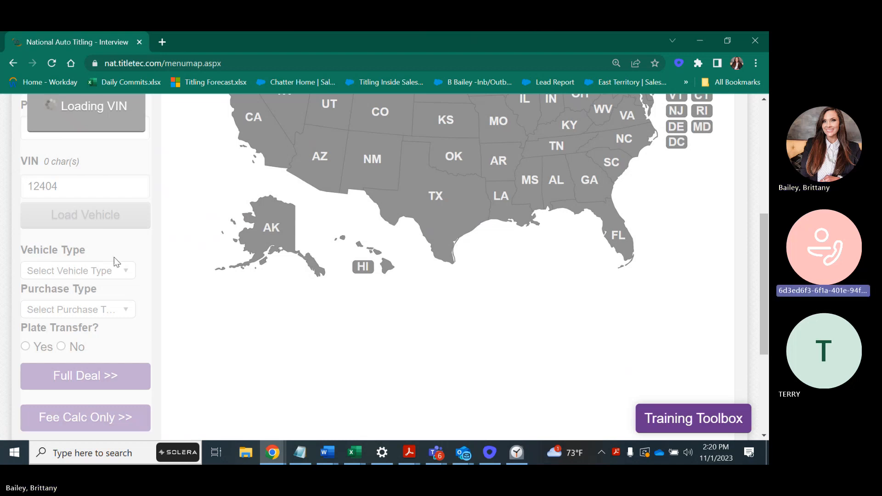
scroll(160, 252, "up", 5)
scroll(159, 253, "down", 1)
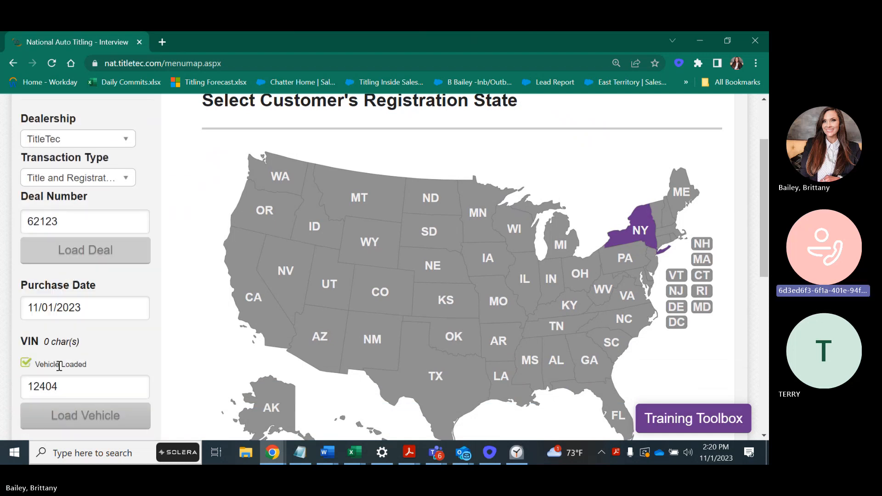
left_click_drag(765, 177, 764, 232)
double_click(81, 247)
key("BackSpace")
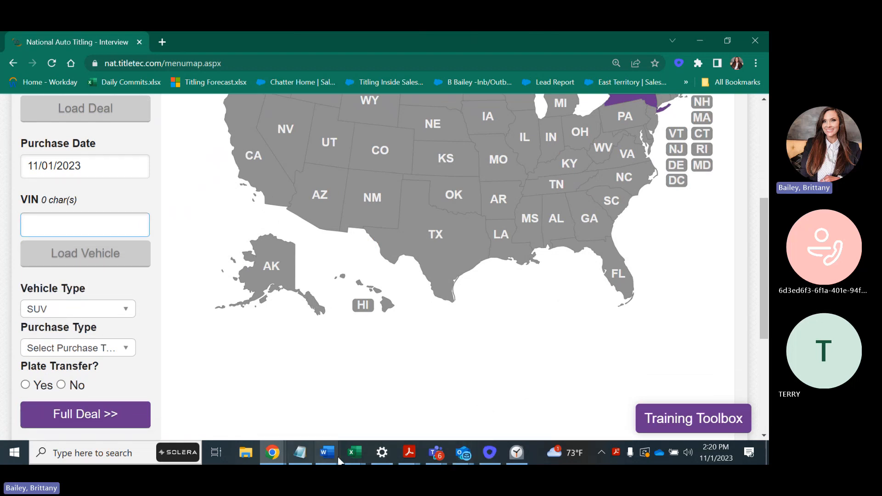
Copy the VIN from cell D14 of the DEMO Deals workbook into the VIN field and load the vehicle
mouse_move(351, 459)
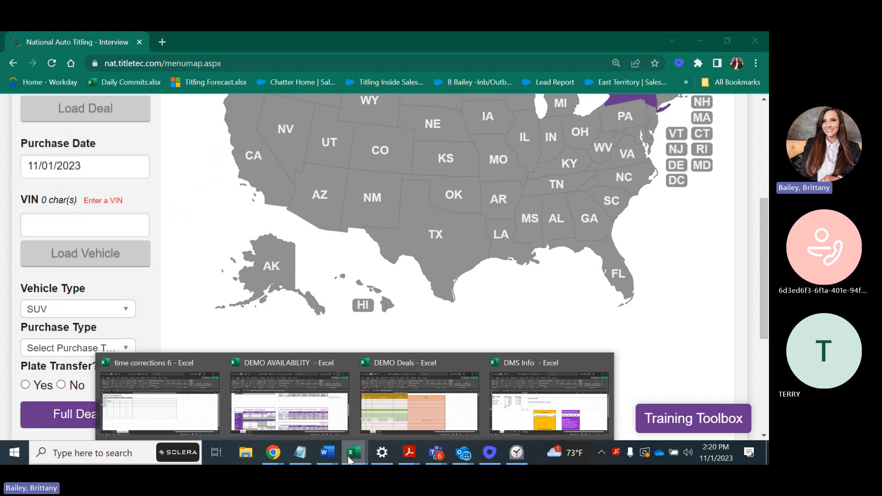
left_click(435, 406)
key("ctrl+c")
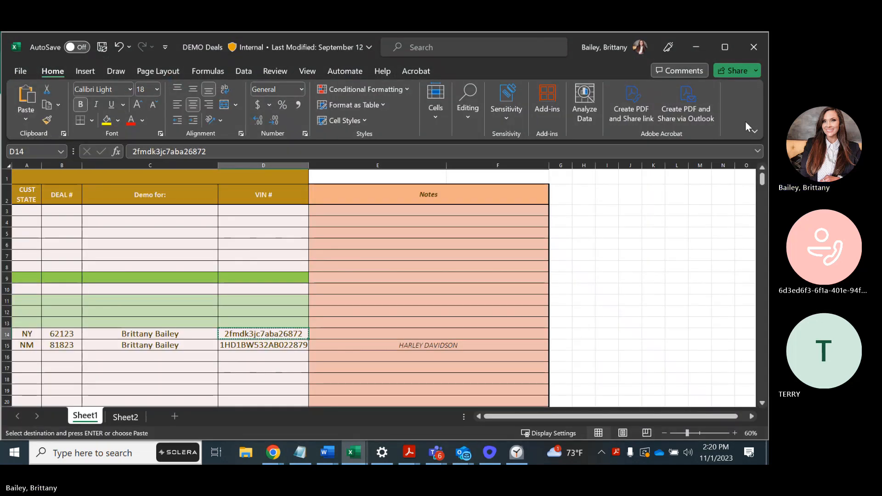
left_click(697, 46)
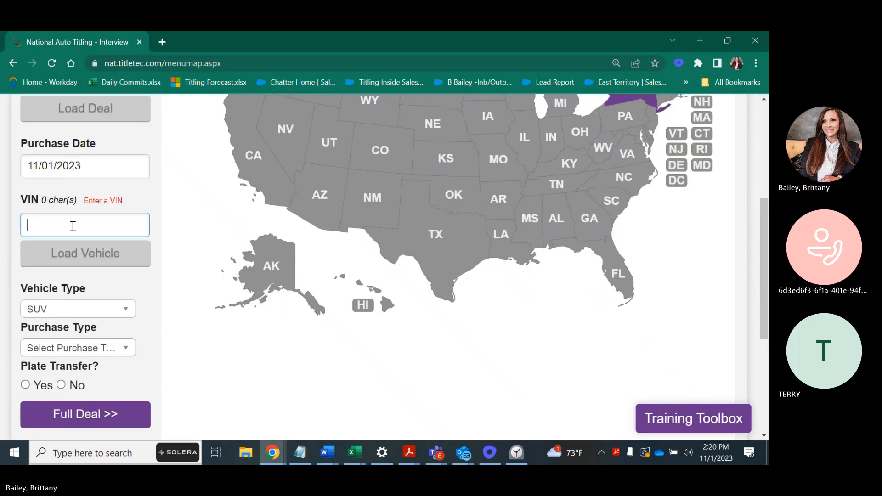
key("ctrl+v")
left_click(95, 259)
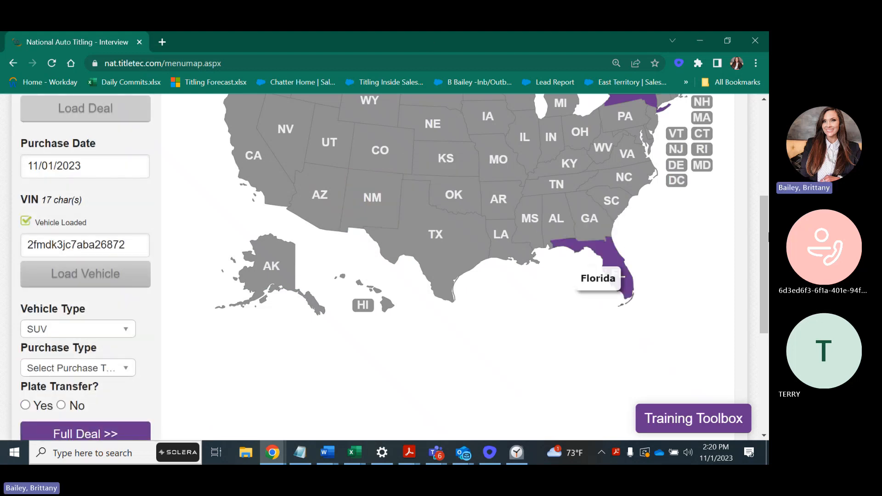
Set purchase type to Finance with No plate transfer, and proceed with the Full Deal
scroll(768, 207, "down", 3)
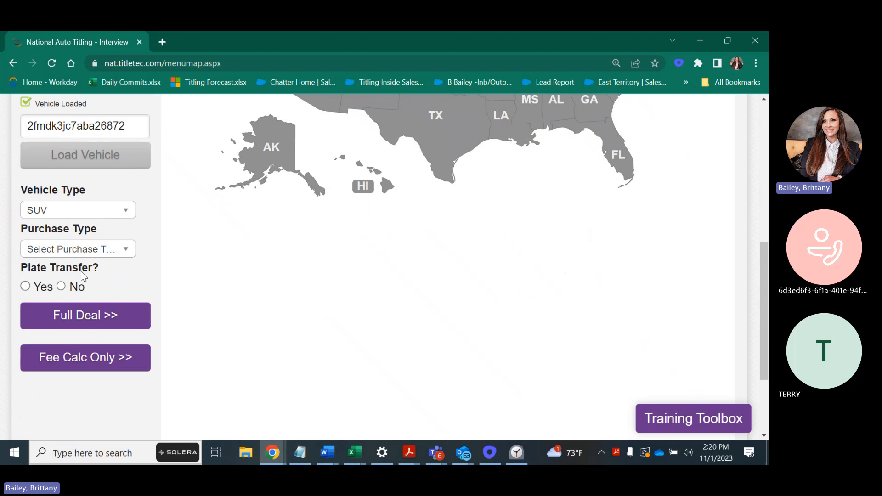
left_click(98, 250)
left_click(43, 347)
left_click(61, 286)
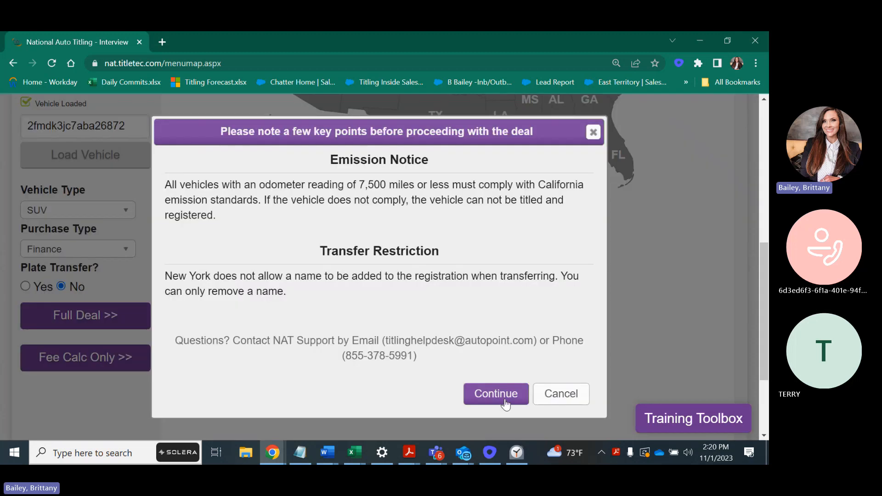
left_click(504, 399)
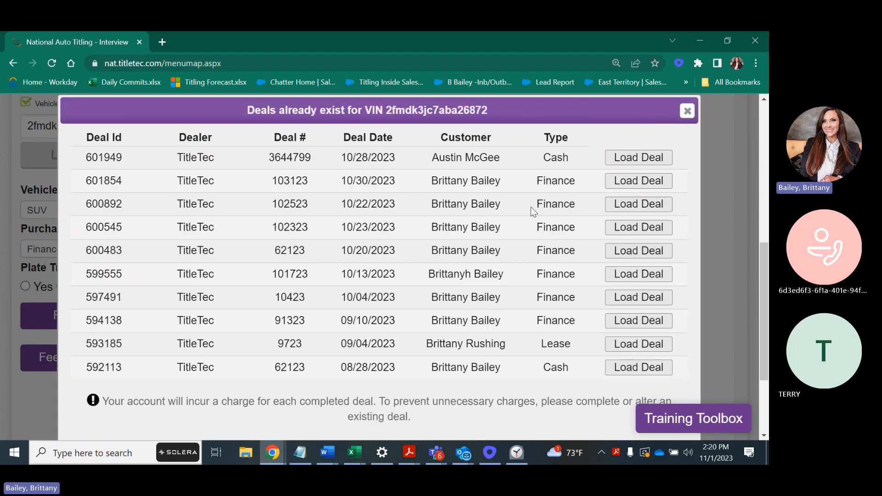
left_click(653, 256)
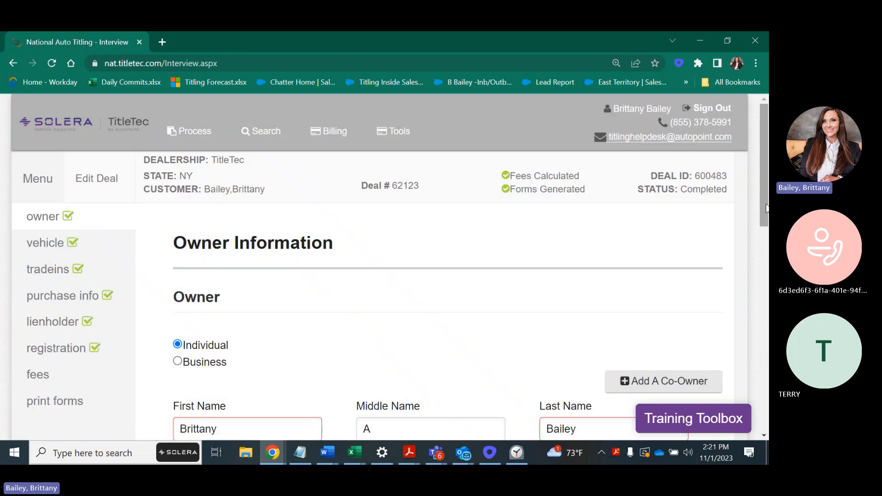
Set the Vehicle Status to New in the vehicle information section
left_click_drag(766, 208, 766, 212)
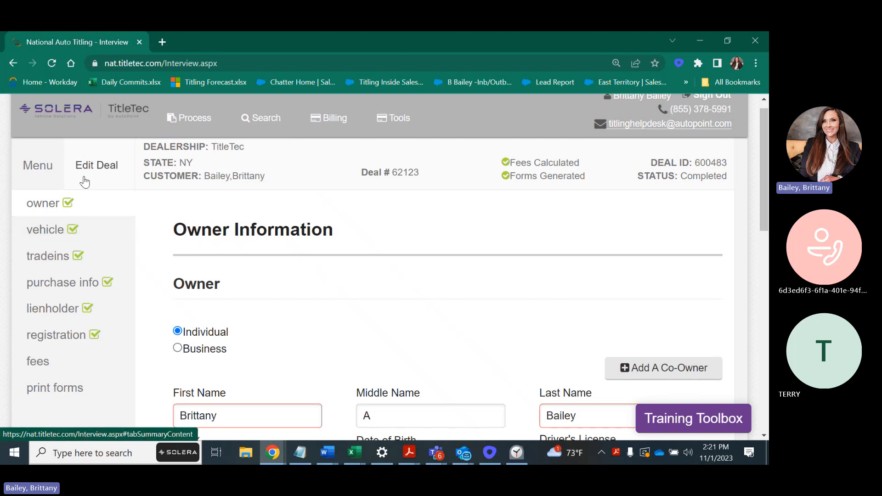
left_click(58, 234)
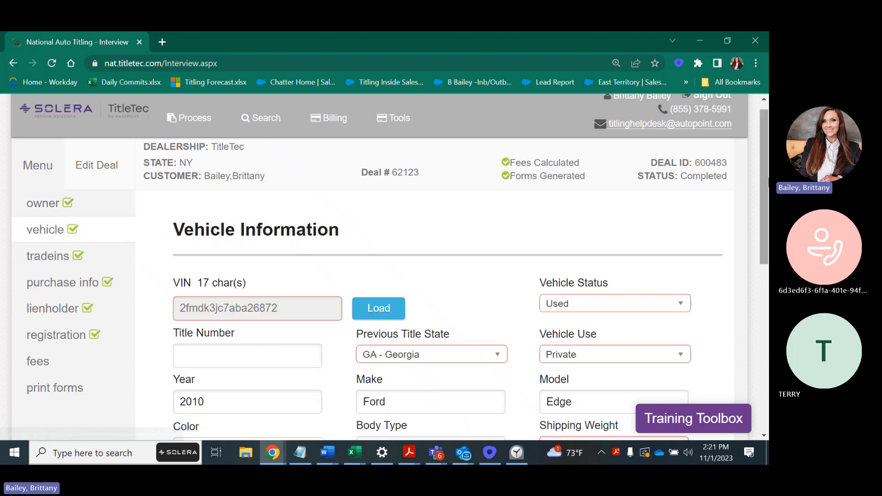
left_click_drag(763, 161, 762, 181)
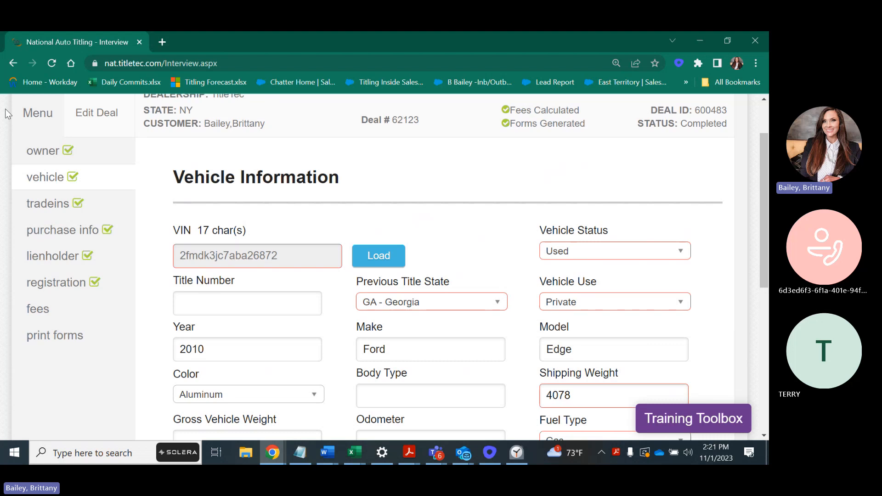
left_click(557, 253)
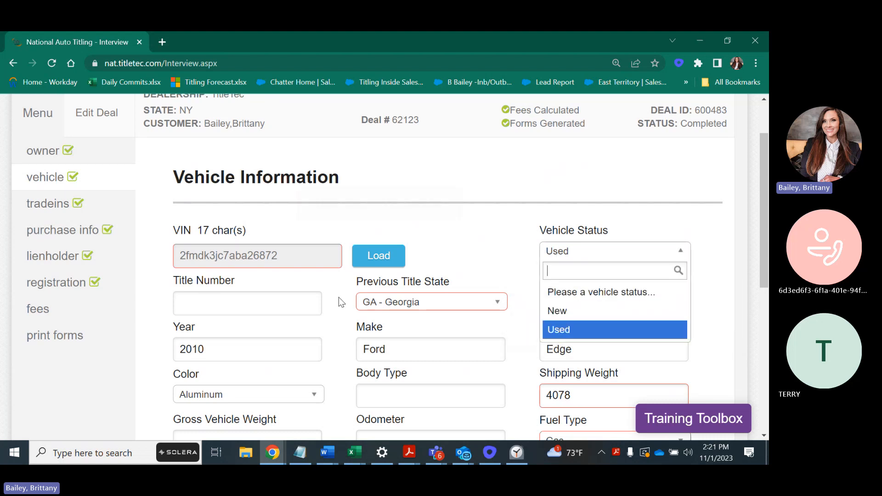
left_click(571, 312)
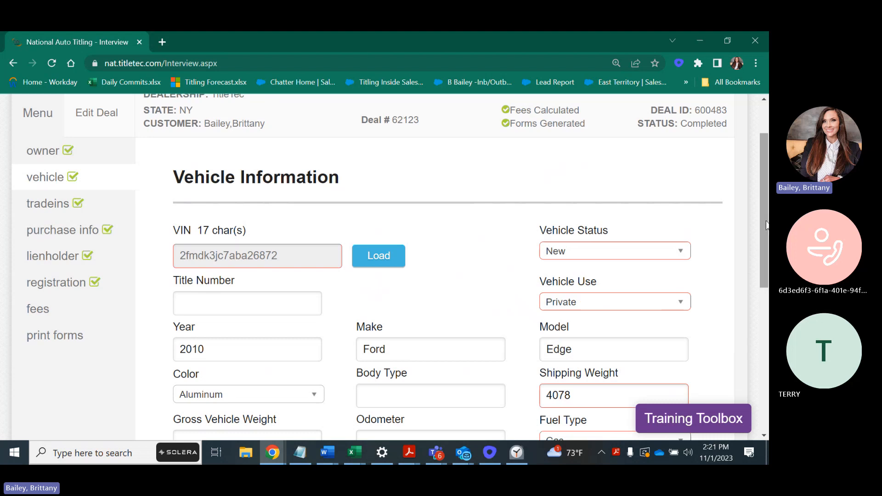
Keep Private as the Vehicle Use and advance to the Trade-Ins page
scroll(424, 104, "down", 2)
left_click(585, 208)
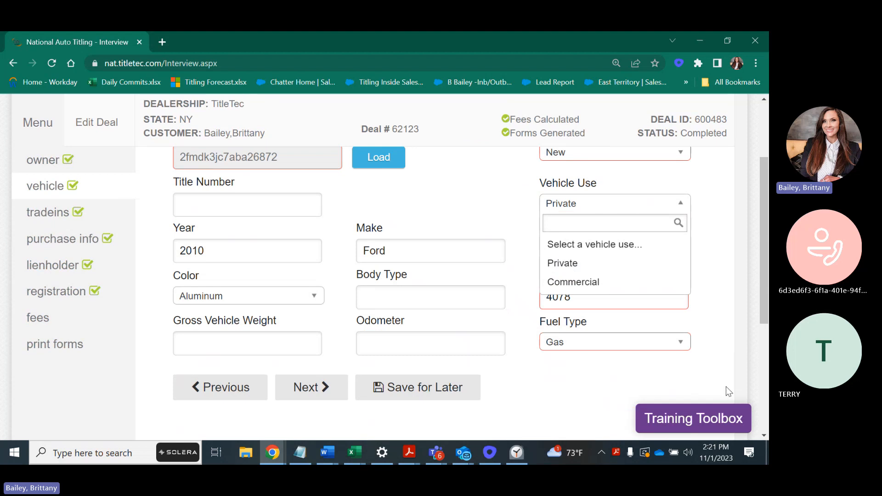
left_click(707, 314)
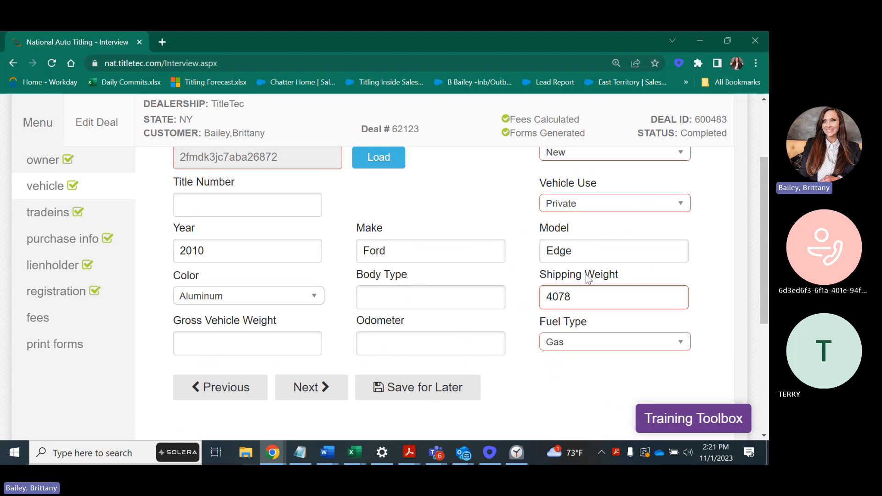
mouse_move(548, 290)
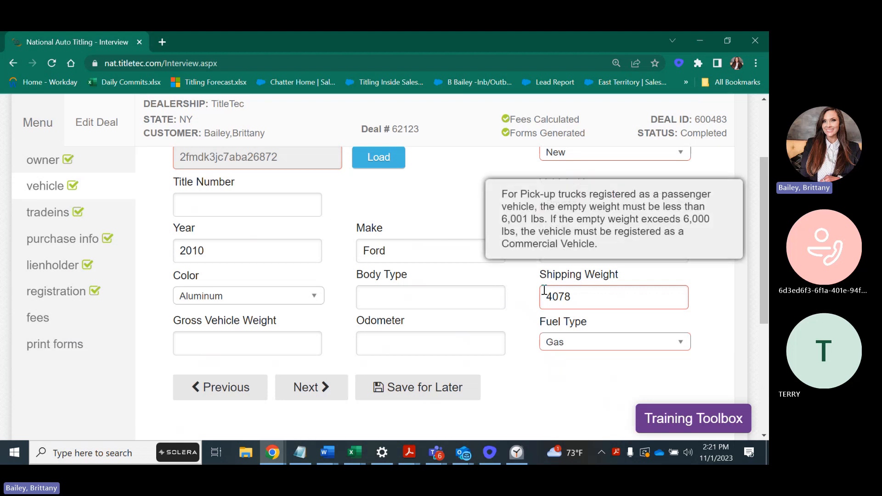
left_click(305, 388)
scroll(766, 249, "up", 3)
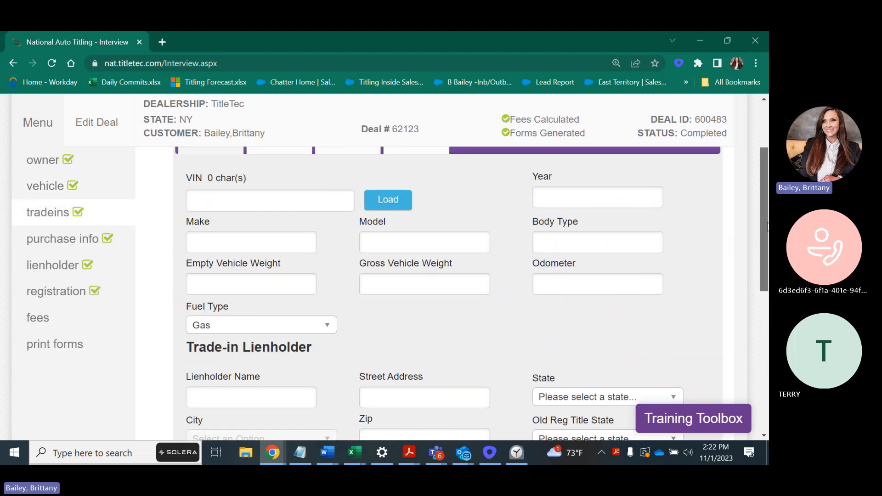
mouse_move(766, 202)
left_mouse_down()
mouse_move(768, 235)
mouse_move(768, 206)
left_mouse_up()
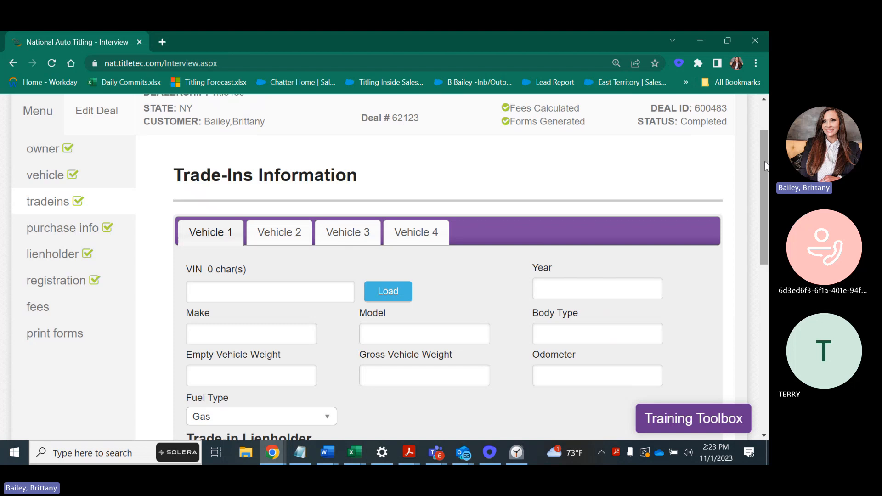
left_click_drag(765, 166, 766, 165)
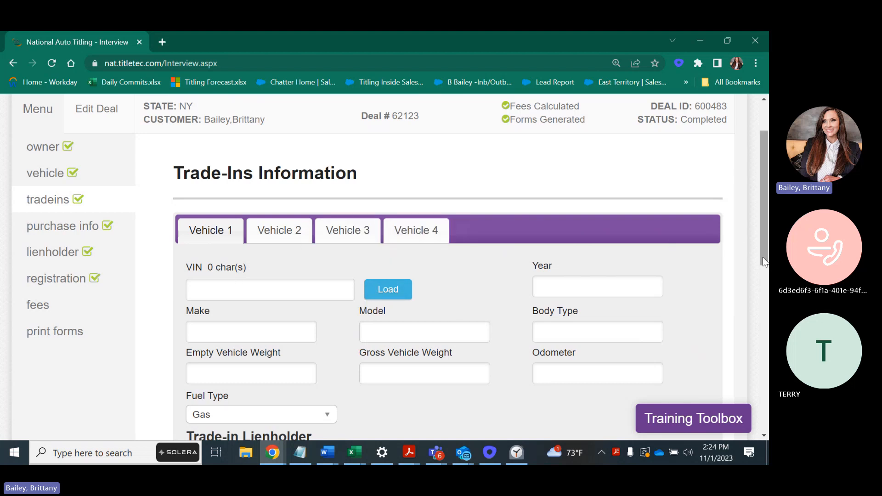
mouse_move(762, 257)
left_mouse_down()
mouse_move(755, 299)
mouse_move(756, 246)
left_mouse_up()
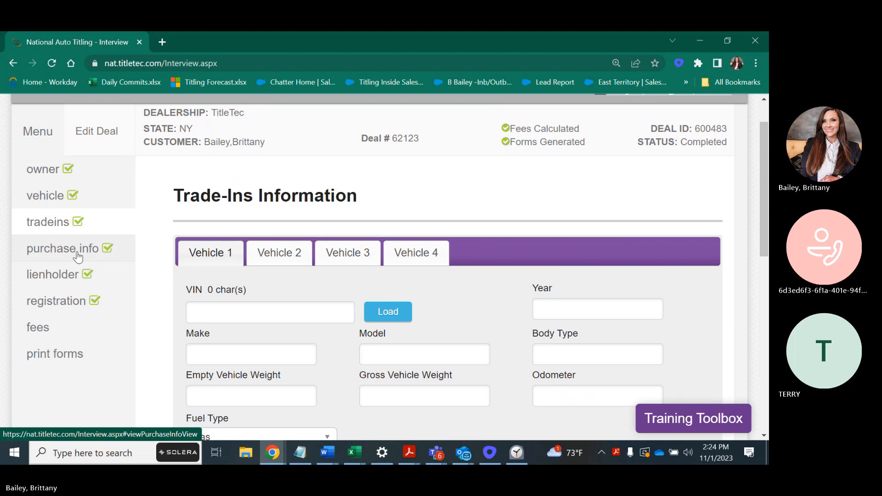
Open Purchase Information, leave Dealership is Shipping at No, and review the 7000 price and charges
left_click(76, 254)
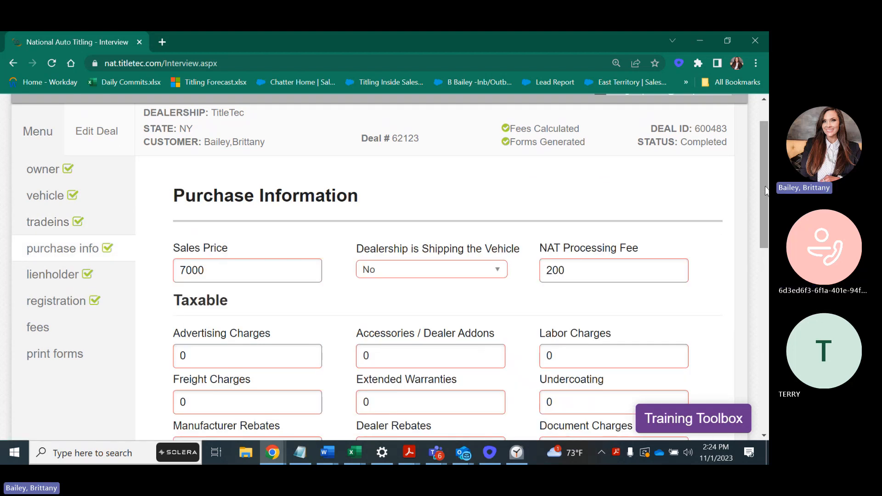
left_click_drag(767, 190, 766, 204)
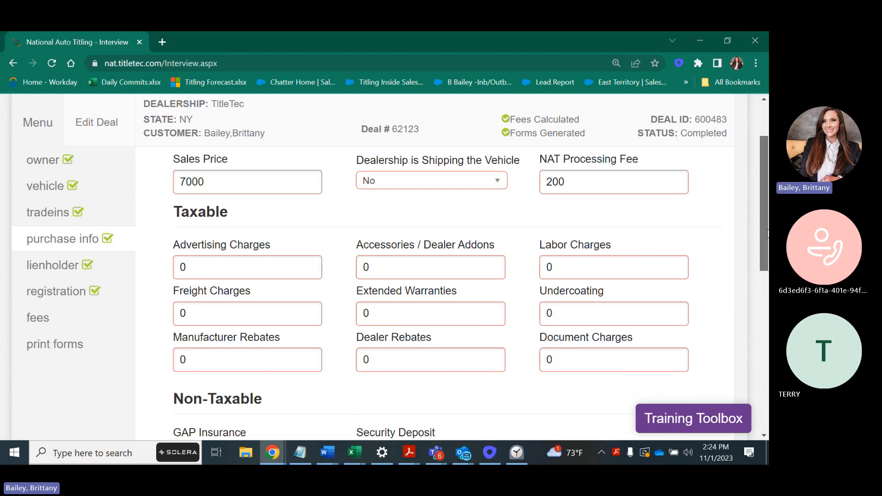
scroll(187, 361, "up", 1)
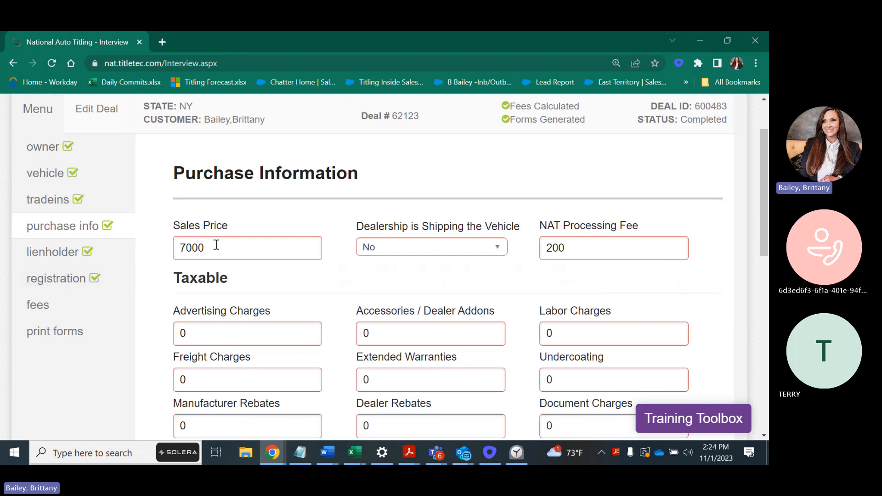
left_click(500, 248)
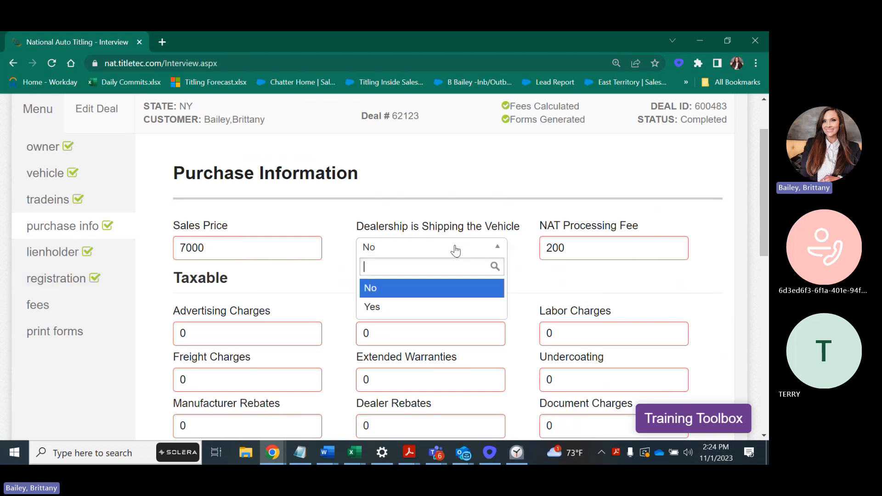
left_click(426, 297)
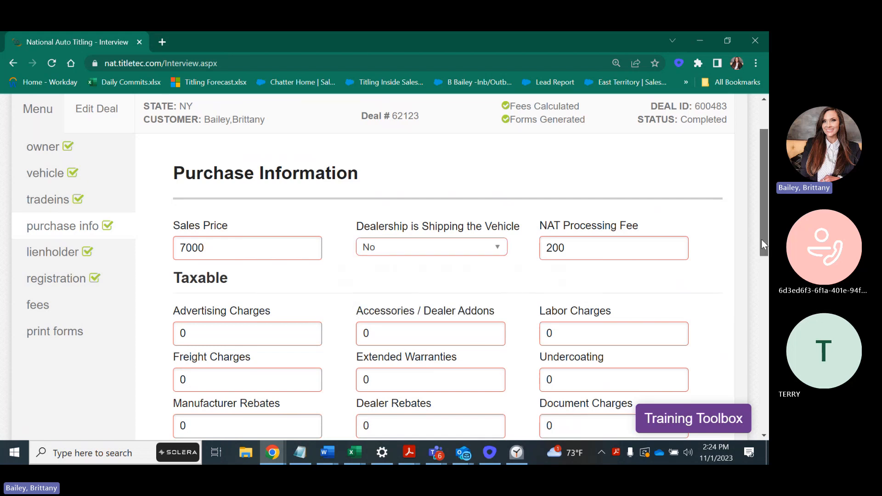
left_click_drag(762, 239, 751, 268)
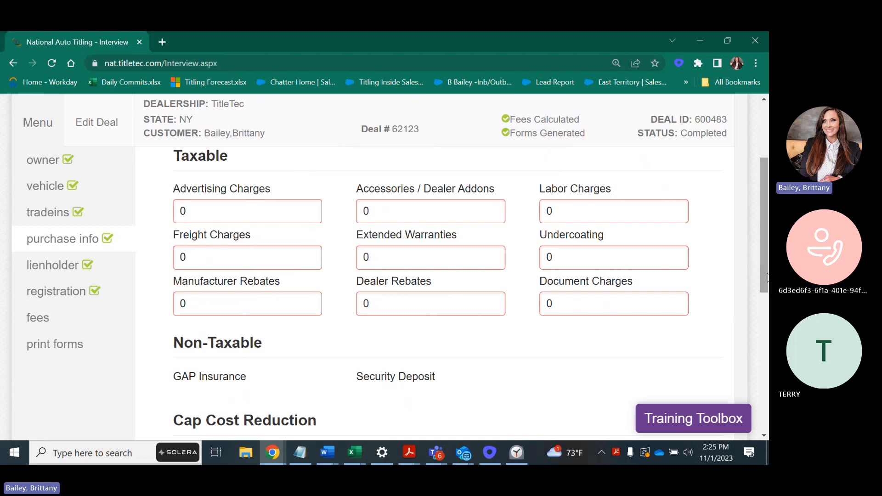
scroll(766, 265, "up", 1)
scroll(767, 265, "up", 2)
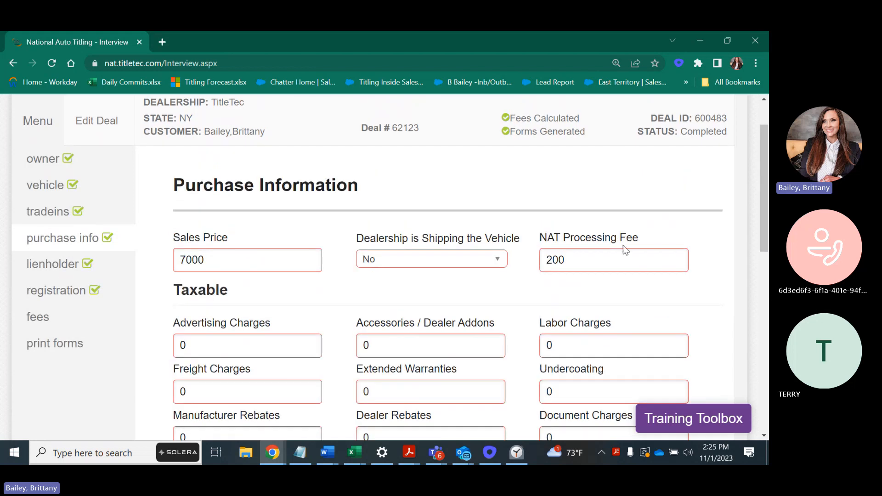
Replace the 200 NAT Processing Fee with 150
left_click(618, 270)
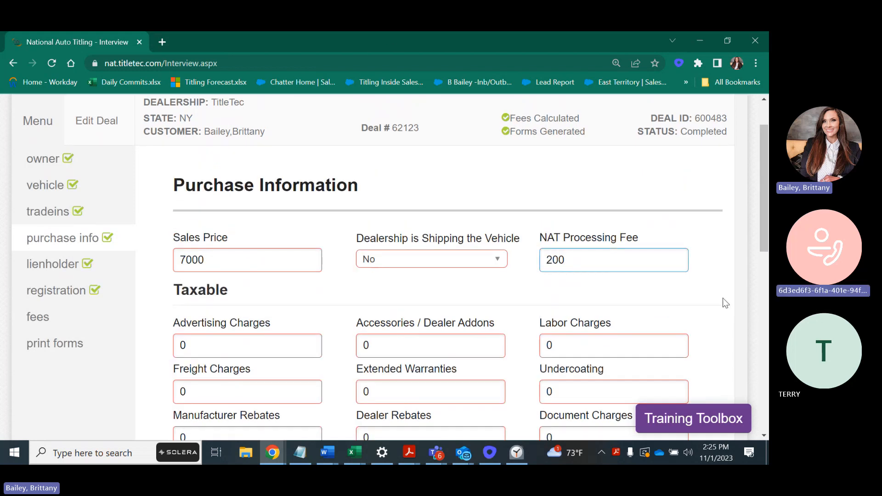
left_click_drag(601, 261, 487, 272)
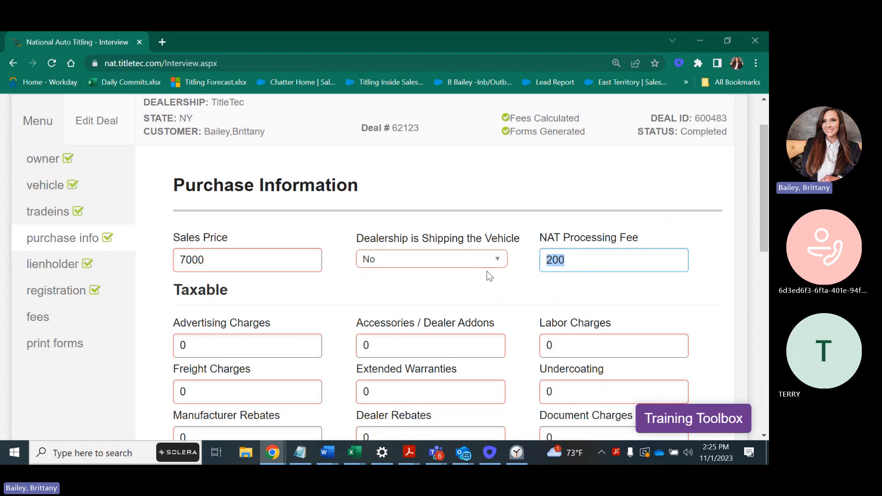
key("BackSpace")
type("200")
key("BackSpace")
key("BackSpace")
key("BackSpace")
type("90.0")
key("BackSpace")
type("98")
key("BackSpace")
key("BackSpace")
key("BackSpace")
key("BackSpace")
key("BackSpace")
type("150")
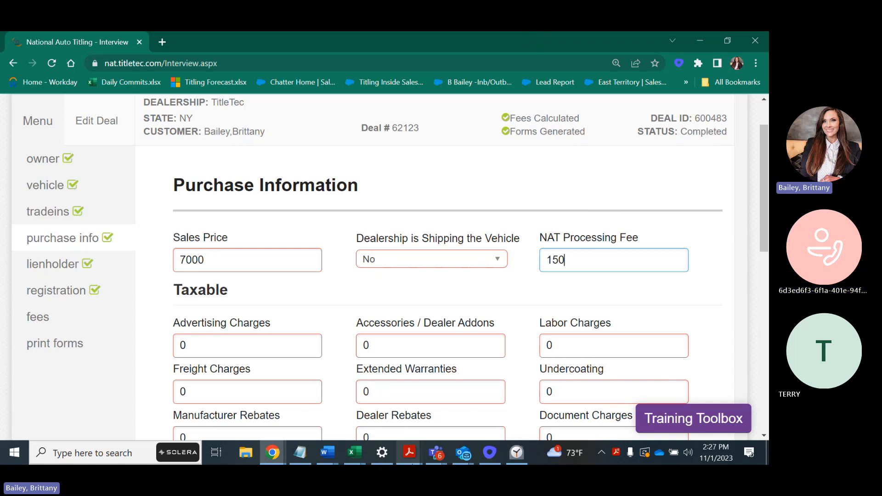
mouse_move(408, 455)
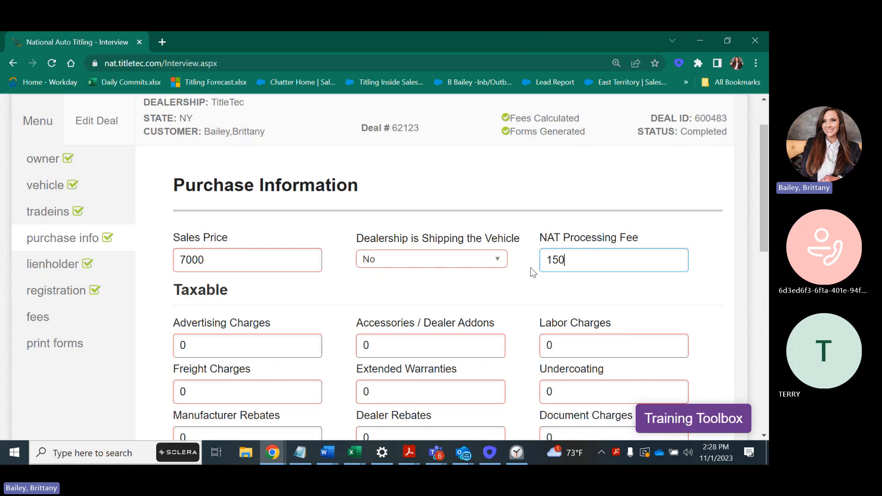
Change the NAT Processing Fee back to 200, leaving the 7000 sales price
key("BackSpace")
key("BackSpace")
key("BackSpace")
type("150")
key("BackSpace")
key("BackSpace")
key("BackSpace")
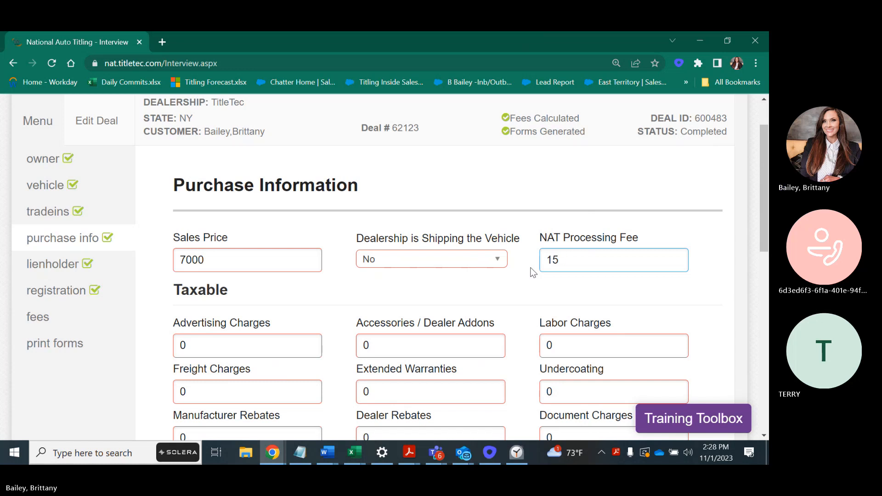
type("200")
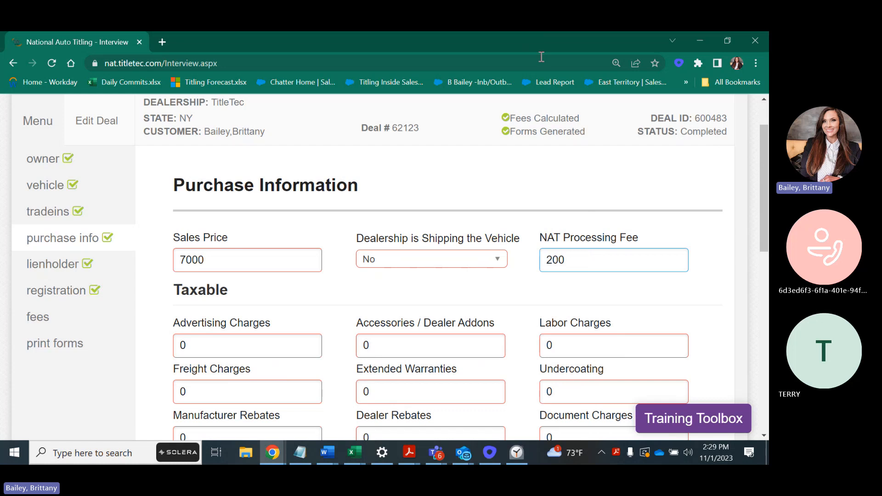
left_click_drag(764, 178, 743, 173)
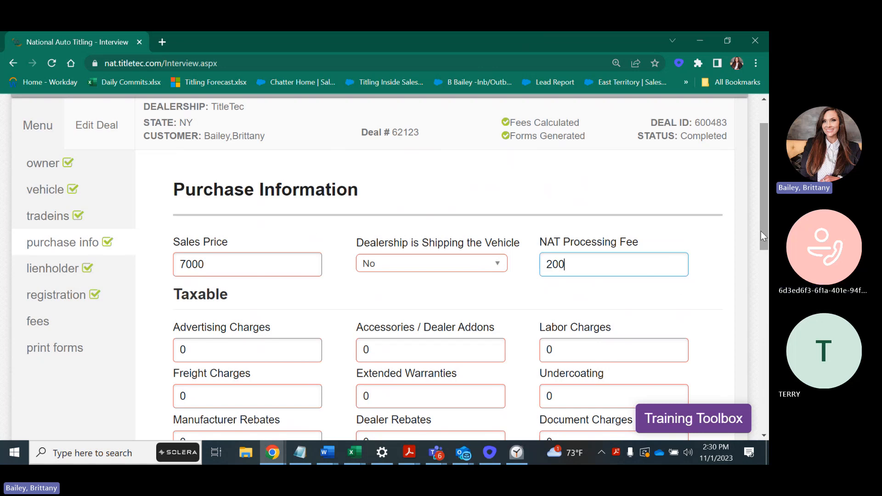
left_click_drag(761, 230, 763, 328)
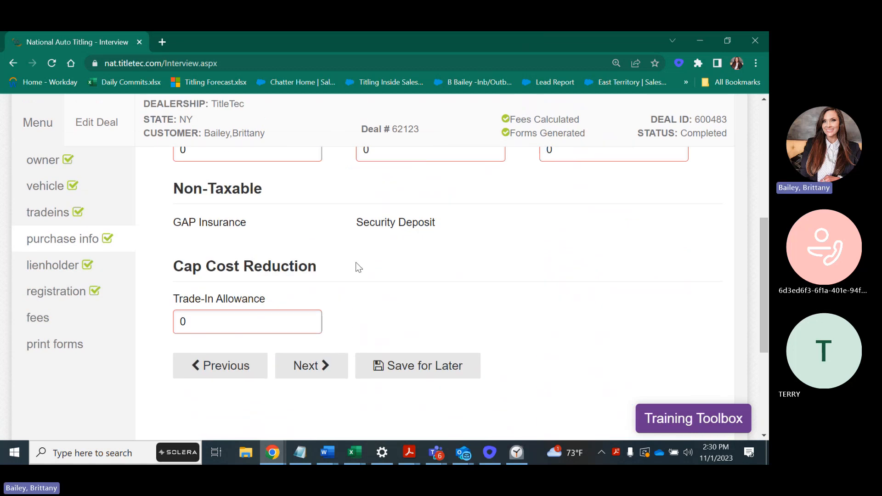
left_click(320, 374)
left_click_drag(762, 283, 757, 164)
scroll(757, 164, "down", 1)
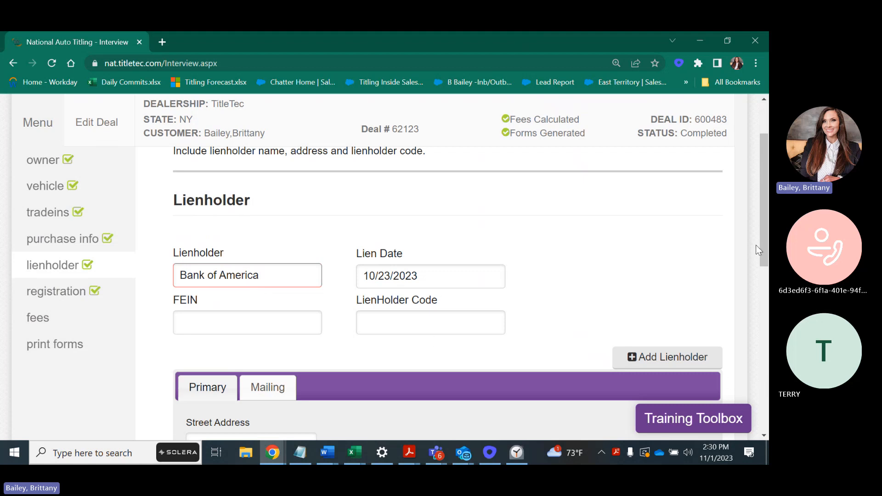
left_click_drag(757, 256, 749, 340)
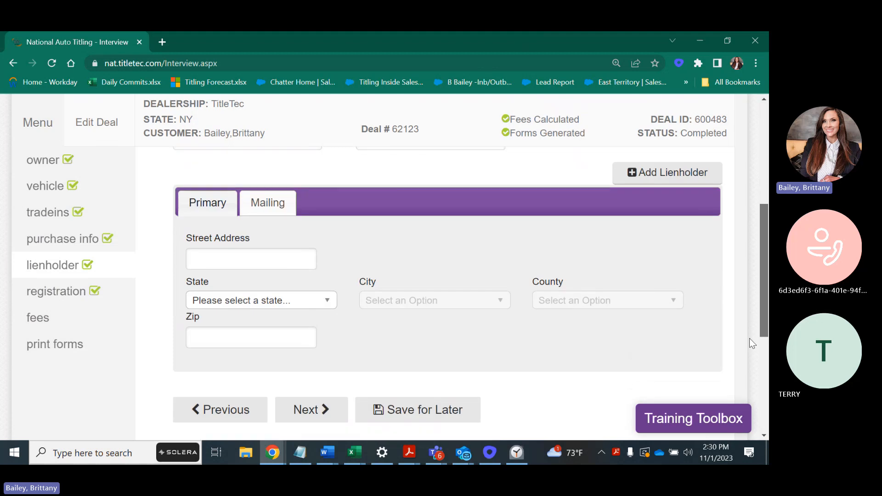
Advance from the lienholder address to registration and check the In City Limit choices
left_click(315, 419)
left_click_drag(767, 285, 768, 212)
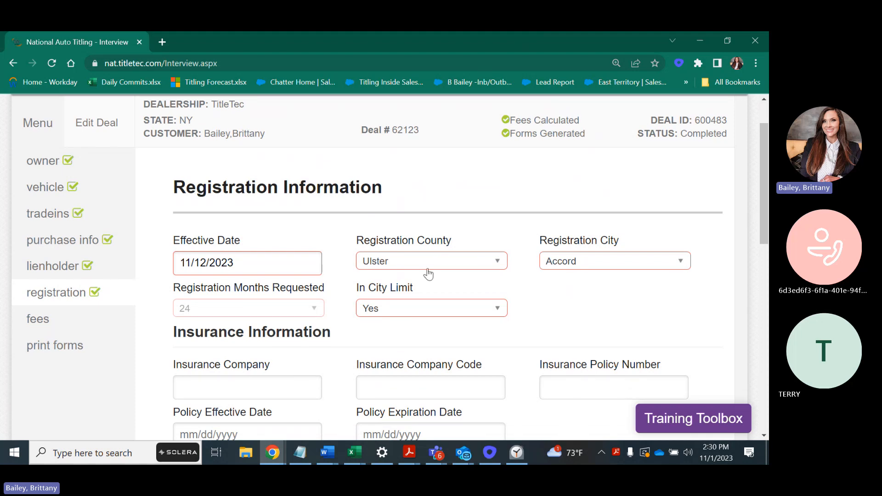
left_click(479, 317)
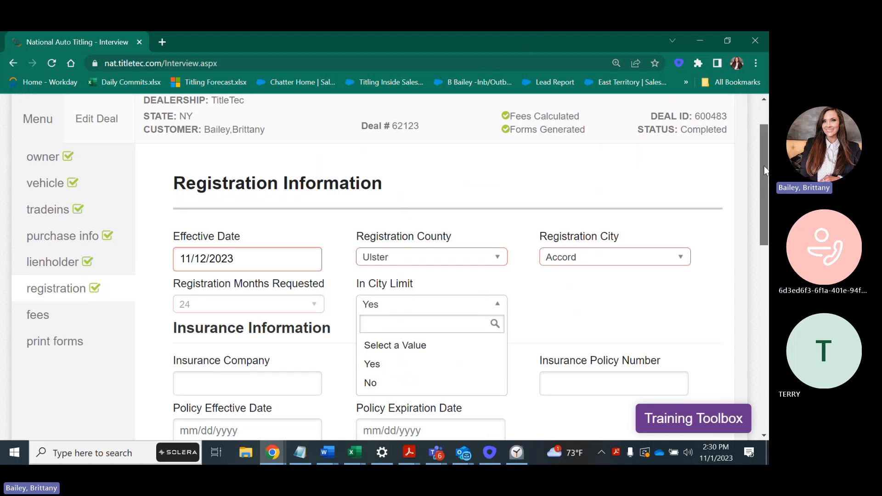
Leave Request Paper Title at No and view the DMV Contact Information options
scroll(758, 212, "down", 4)
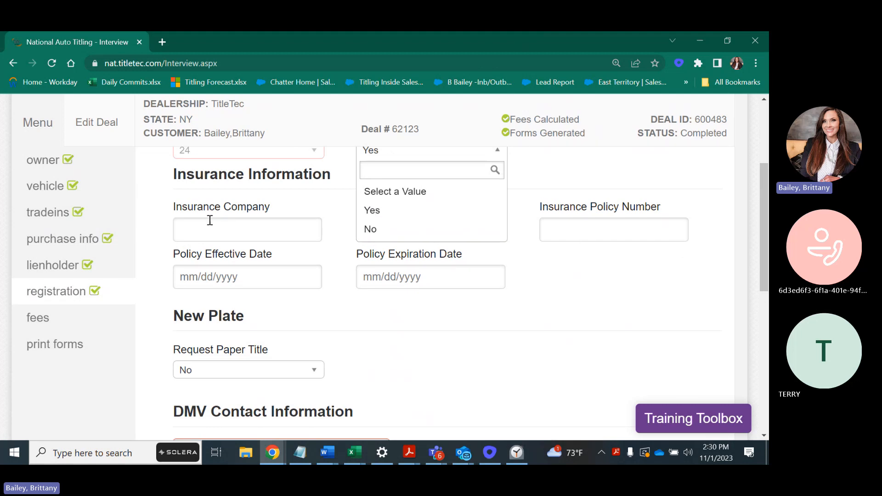
left_click(252, 371)
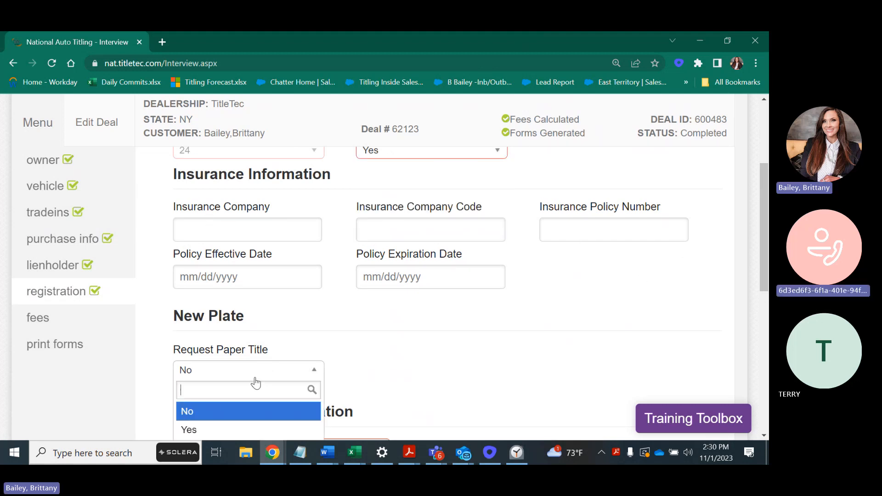
scroll(227, 342, "down", 1)
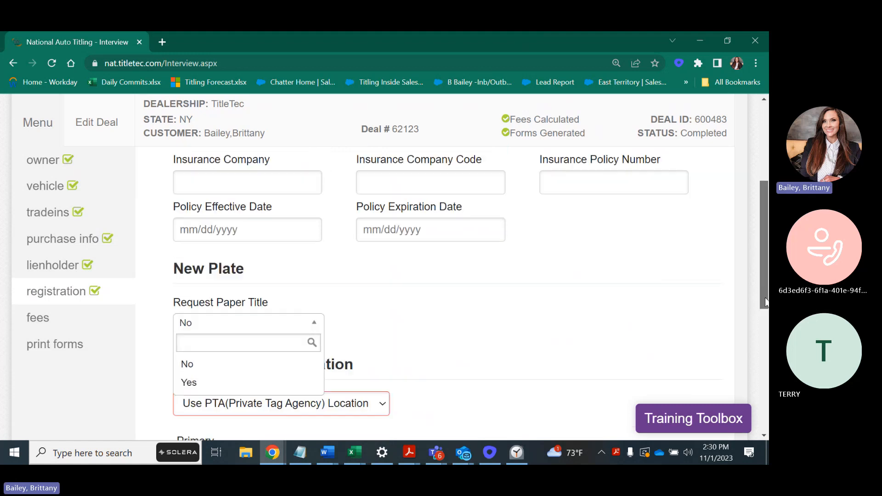
left_click(267, 359)
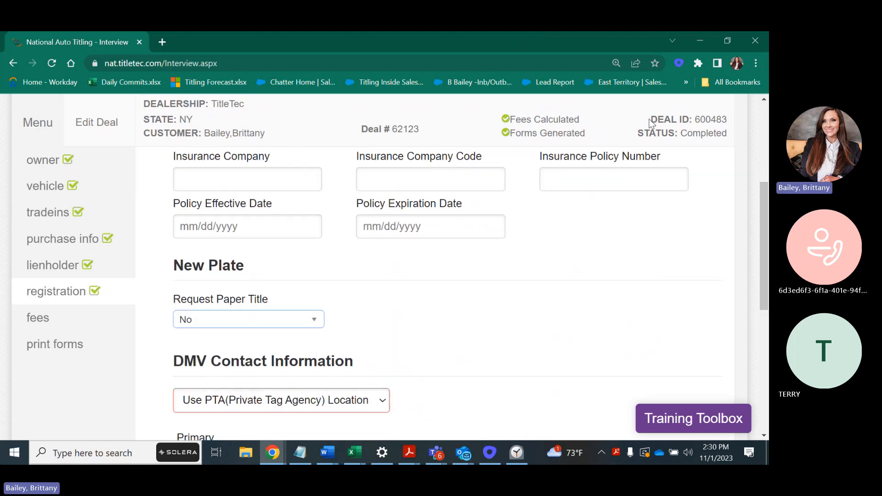
left_click_drag(761, 249, 758, 306)
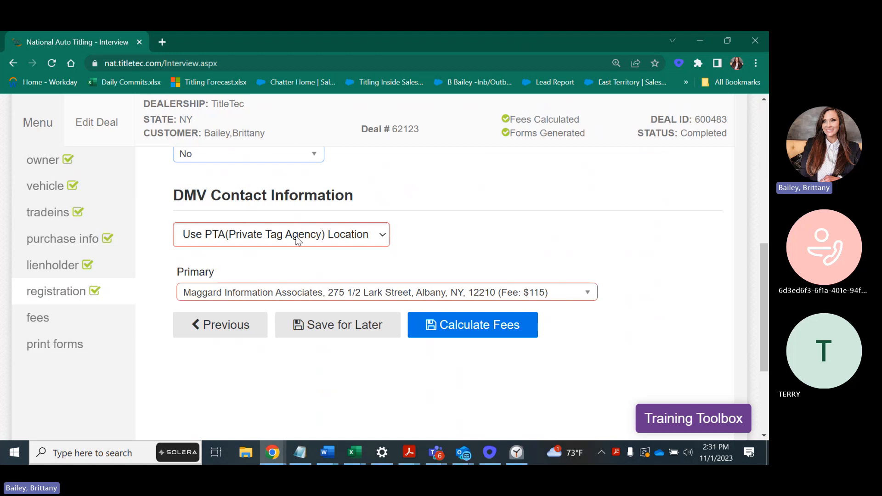
left_click(218, 238)
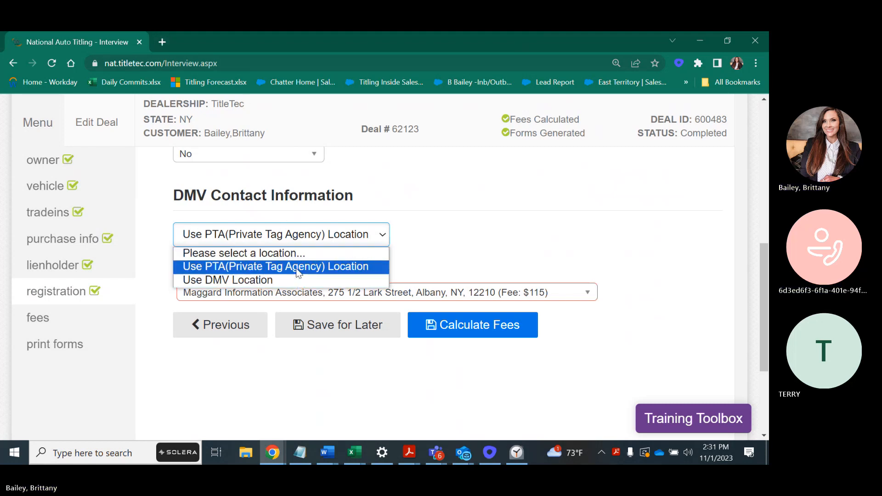
Choose Use DMV Location (New York State DMV, Albany) and run Calculate Fees
left_click(276, 266)
left_click(539, 297)
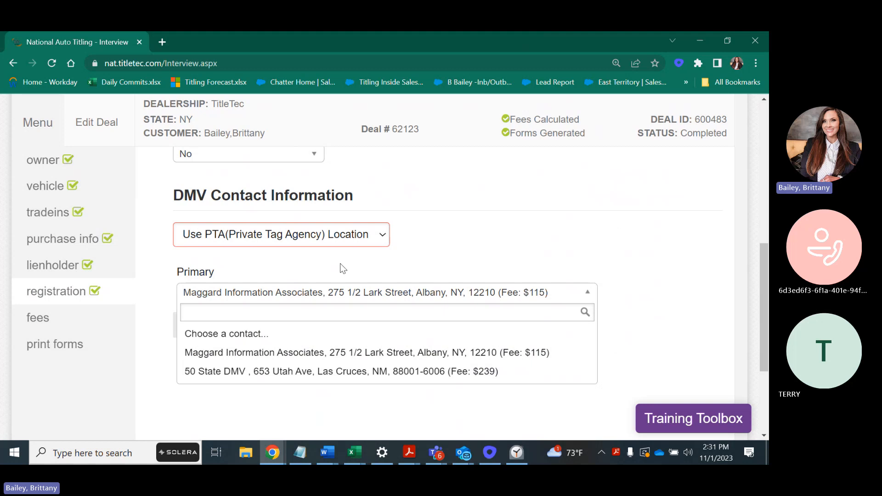
left_click(317, 235)
left_click(310, 281)
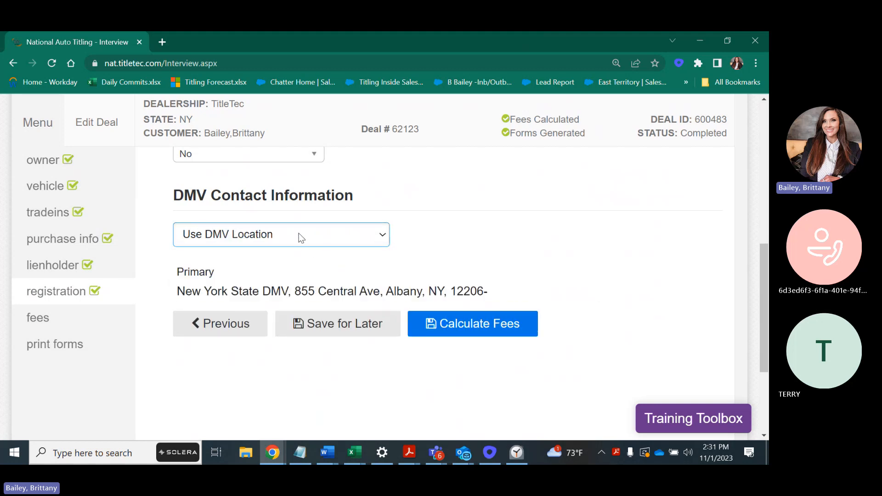
left_click_drag(177, 292, 554, 296)
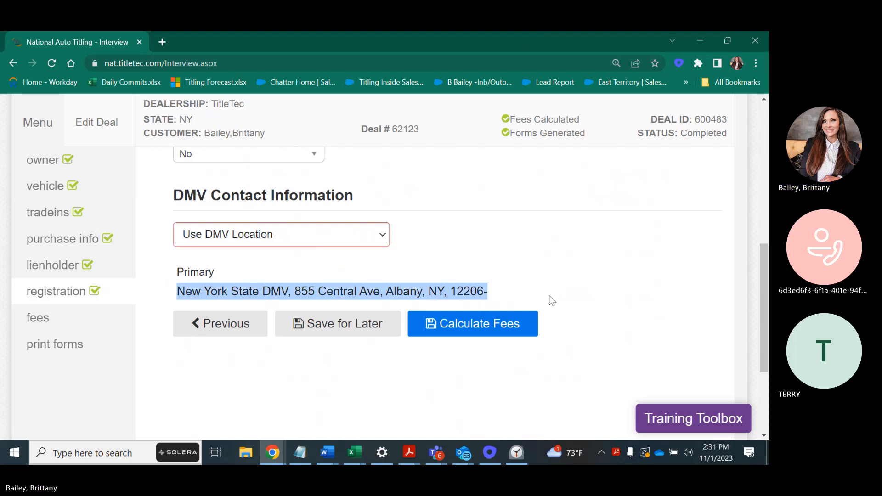
left_click(452, 326)
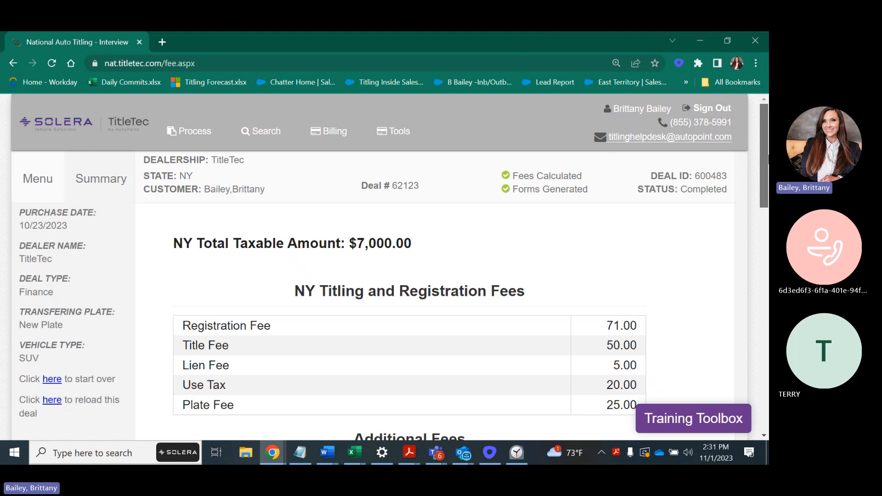
Review the fee summary: NY taxable total, $931.00 to collect, 451.00 NY fees, 200.00 processing fee
left_click_drag(768, 159, 769, 171)
left_click_drag(186, 202, 766, 236)
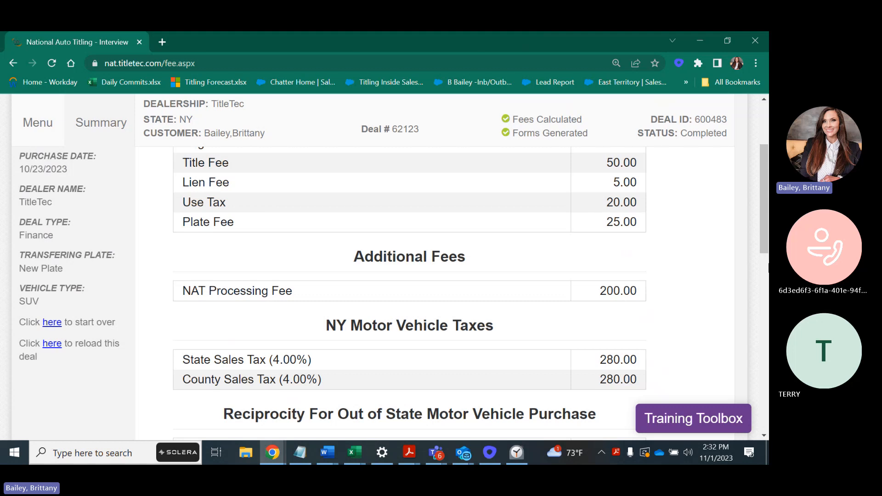
left_click_drag(764, 178, 762, 213)
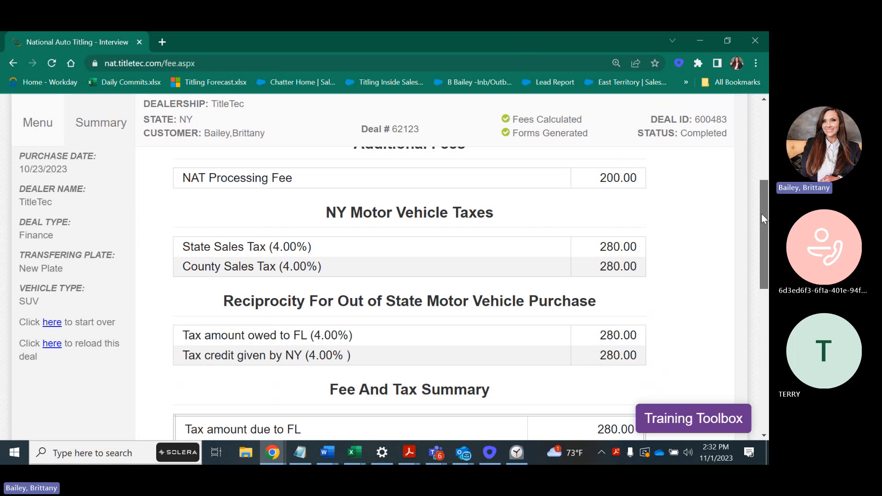
left_click_drag(762, 213, 763, 271)
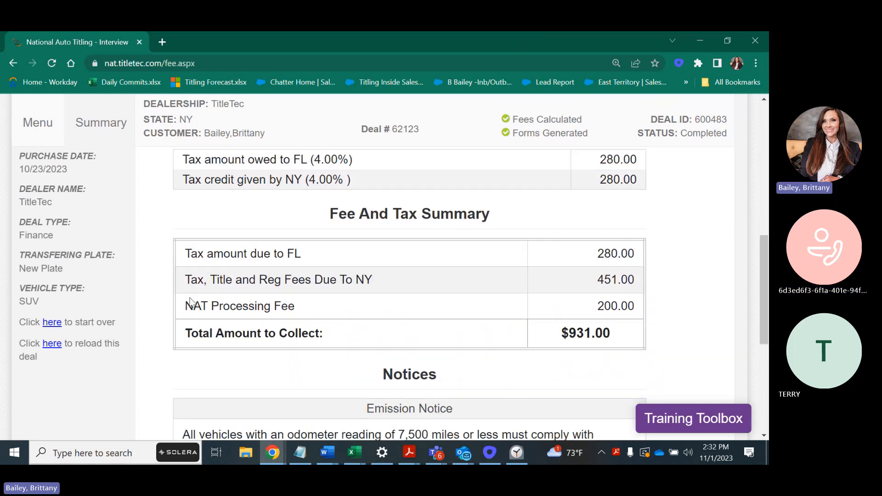
left_click_drag(635, 335, 560, 333)
left_click_drag(636, 280, 597, 283)
left_click_drag(635, 306, 597, 308)
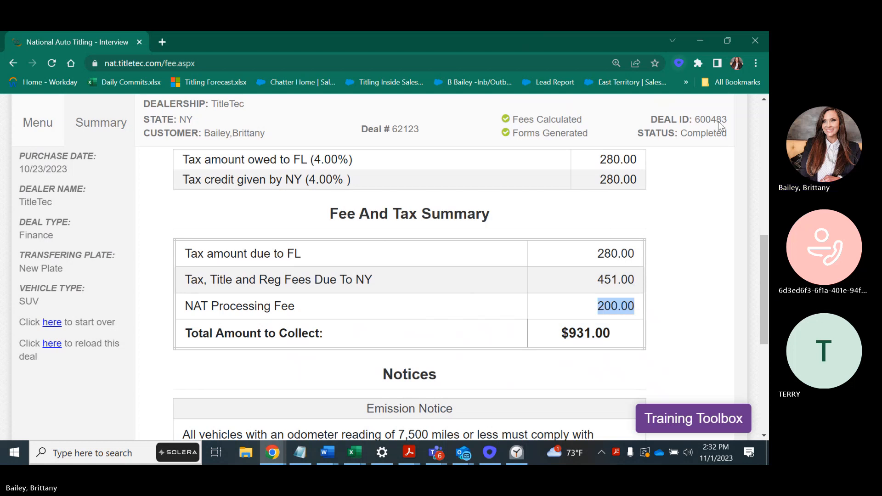
left_click_drag(763, 279, 756, 334)
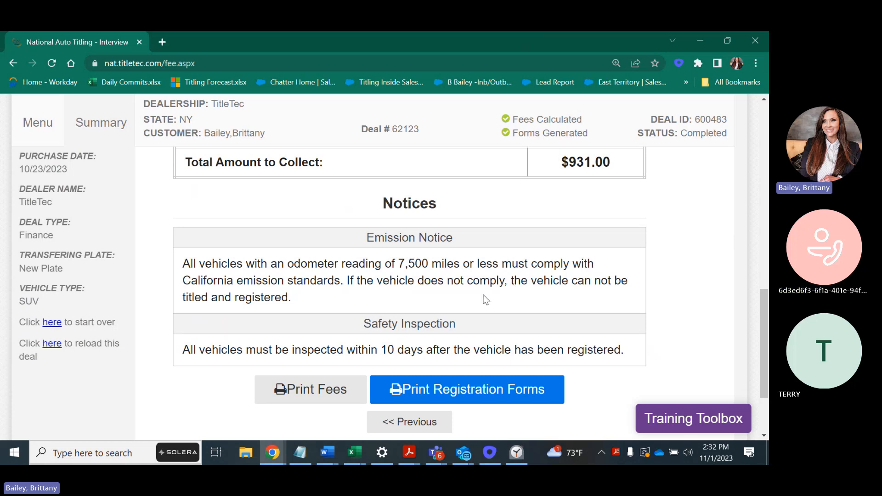
Generate the registration forms PDF, maximize its window, and point out the primary registrant name
left_click(478, 396)
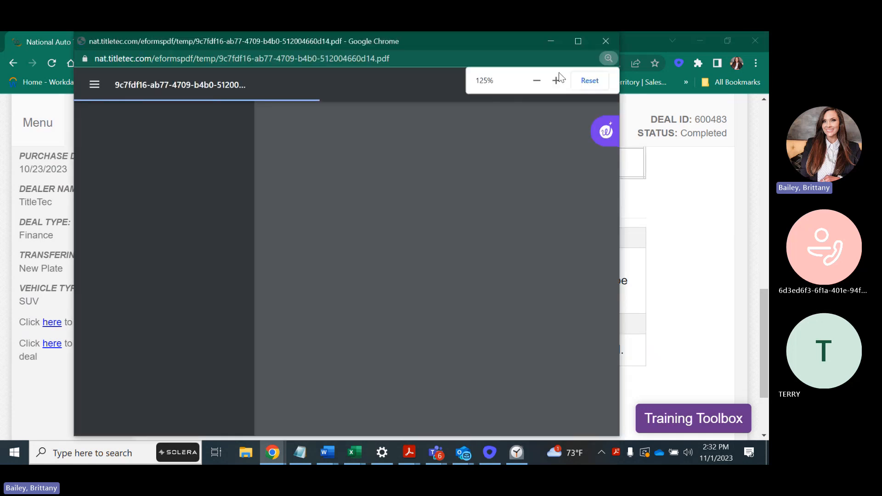
left_click(579, 40)
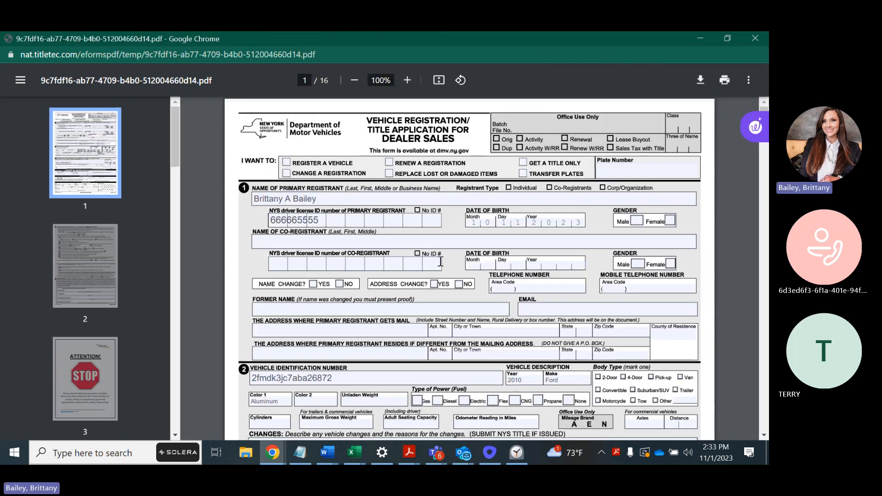
scroll(442, 260, "up", 1, "ctrl")
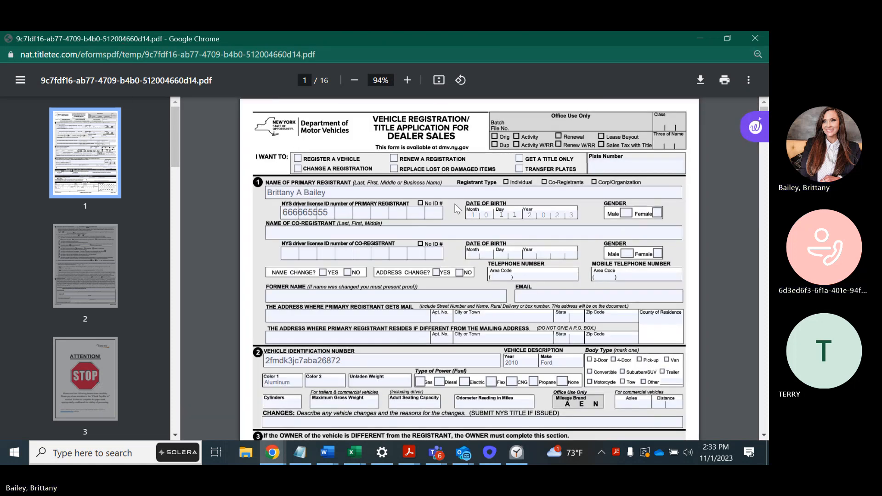
left_click(326, 193)
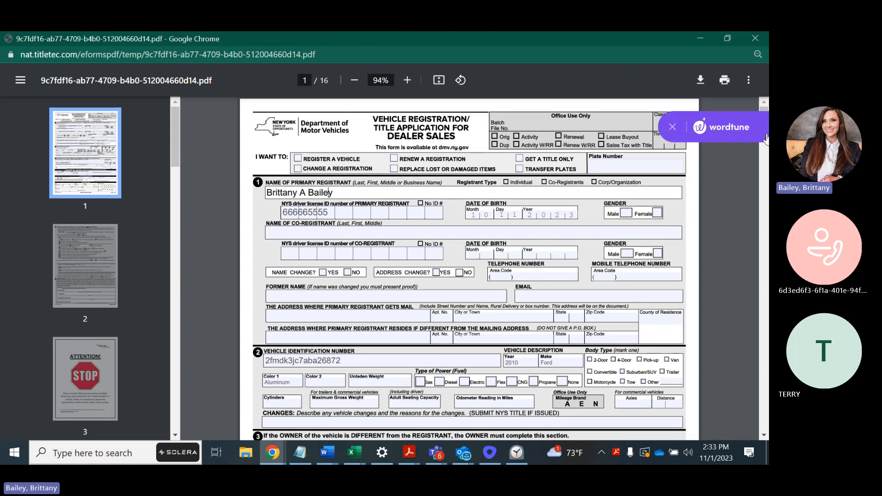
Scroll through page 2 to page 3's STOP notice and the Notice of Lien's top
left_click(765, 168)
left_click(764, 165)
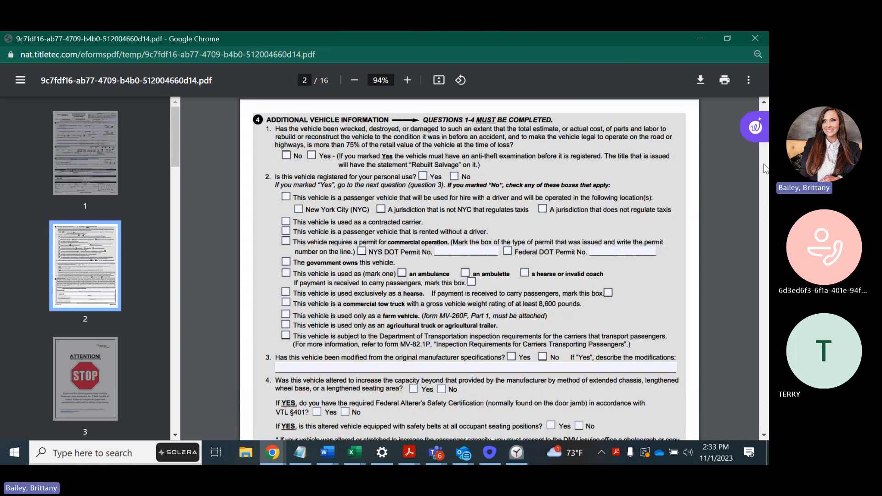
left_click(764, 165)
left_click_drag(764, 150, 764, 170)
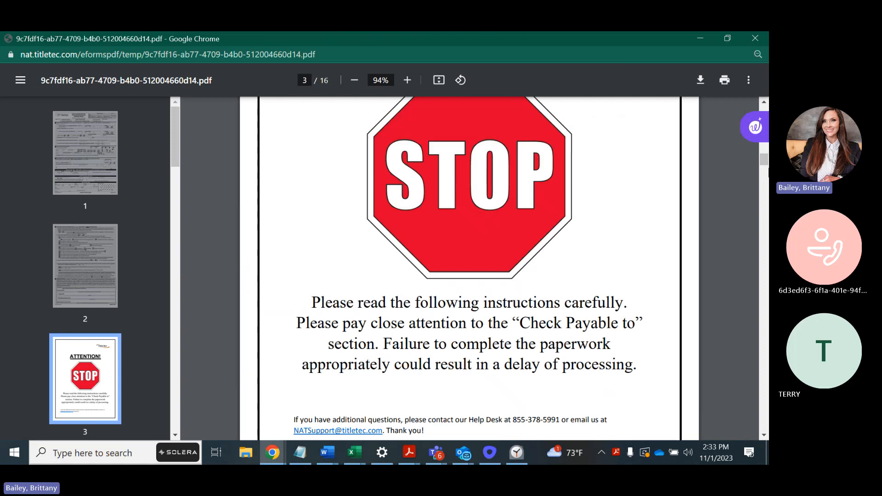
left_click(764, 435)
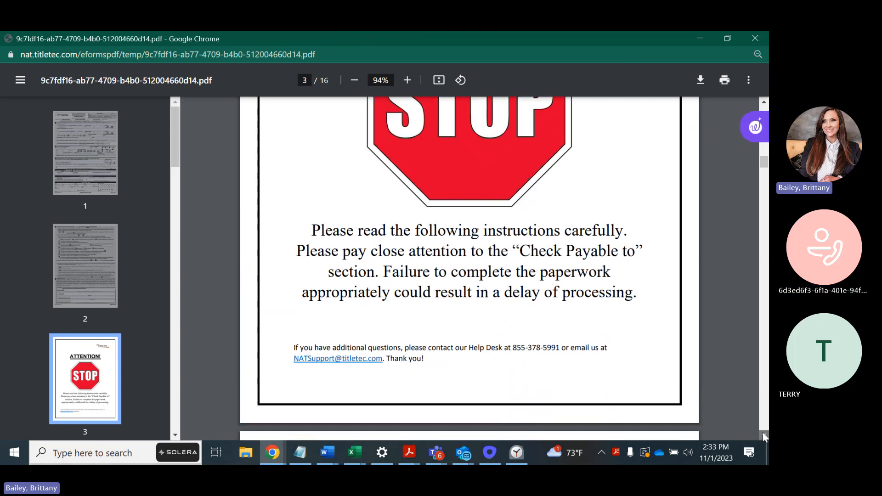
left_click(764, 435)
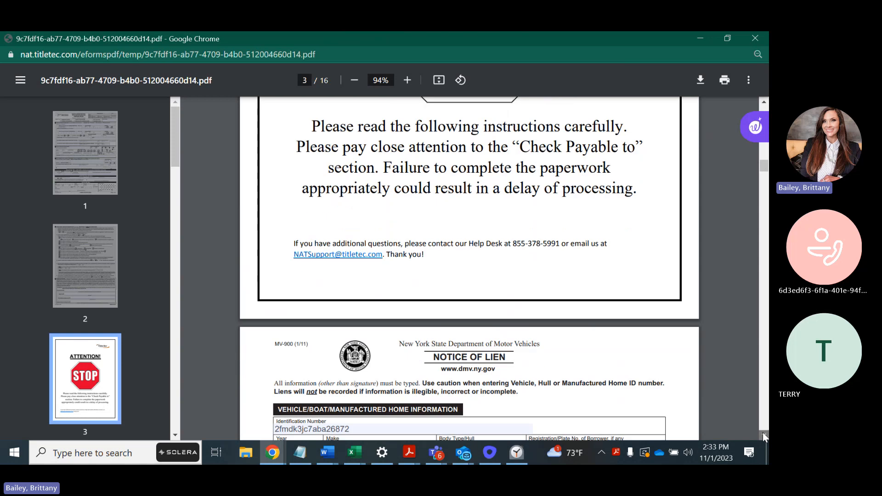
Scroll through the Notice of Lien down to its corporation signature line
left_click(764, 435)
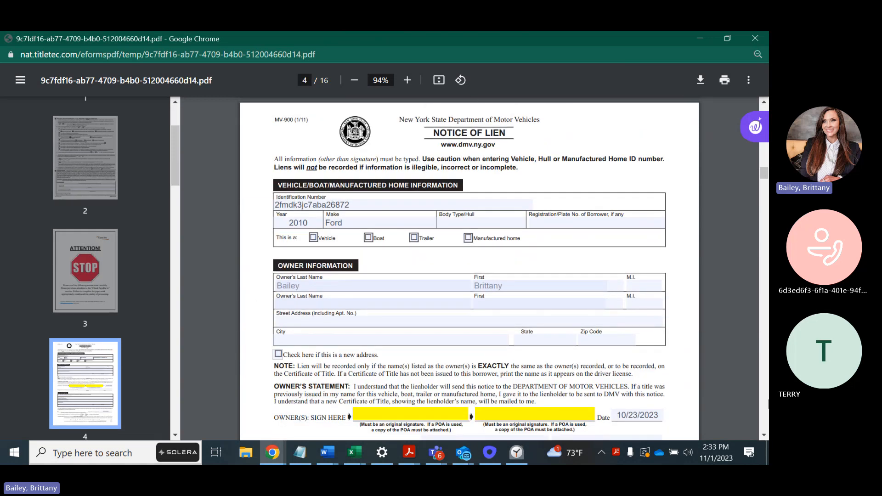
left_click(764, 434)
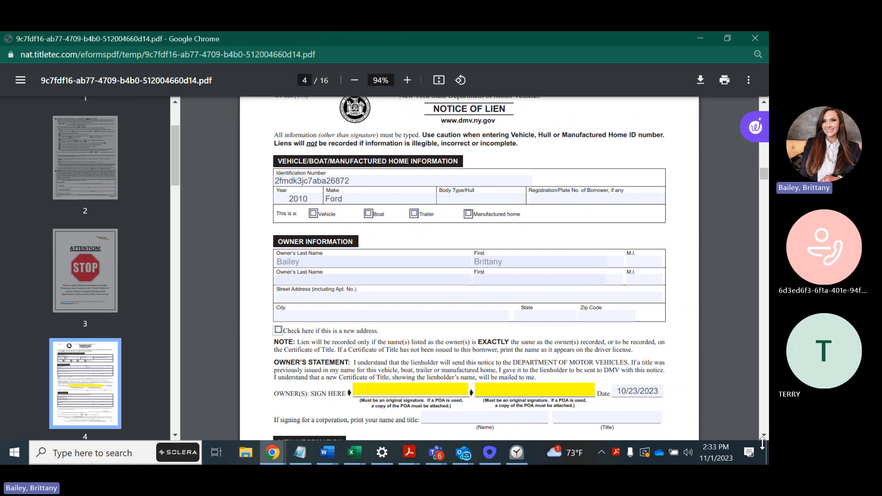
scroll(762, 440, "down", 4)
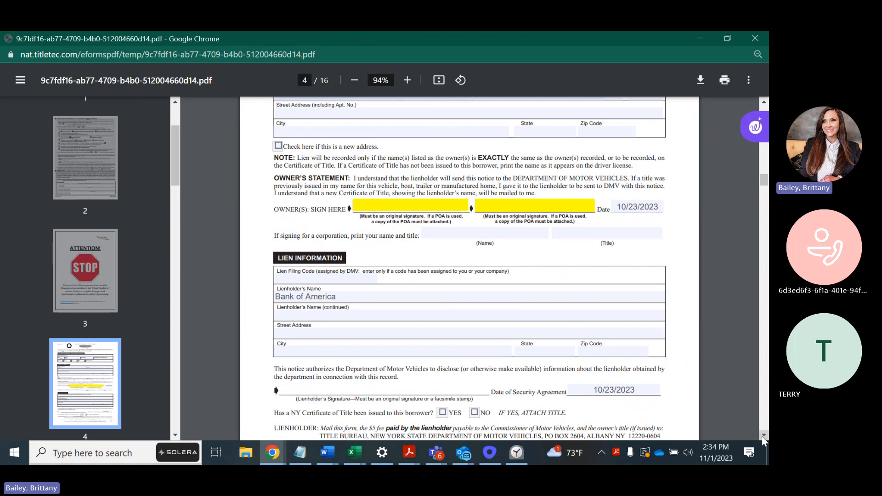
scroll(762, 439, "down", 10)
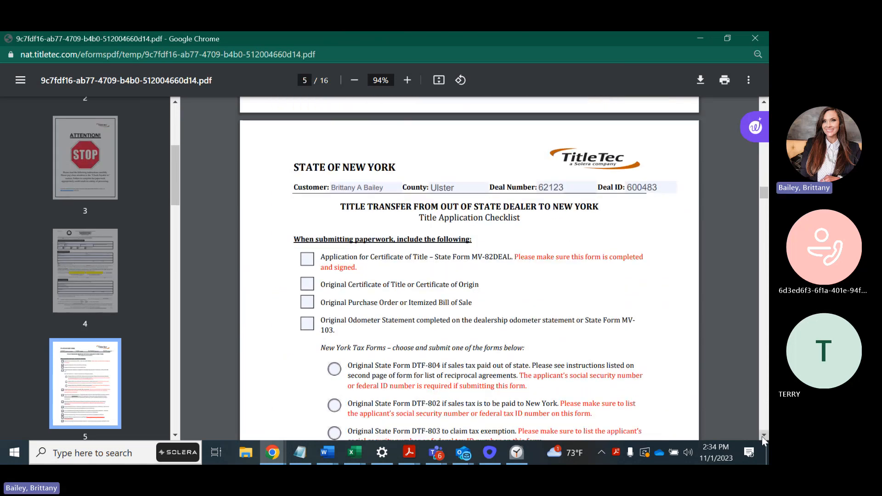
scroll(762, 440, "down", 1)
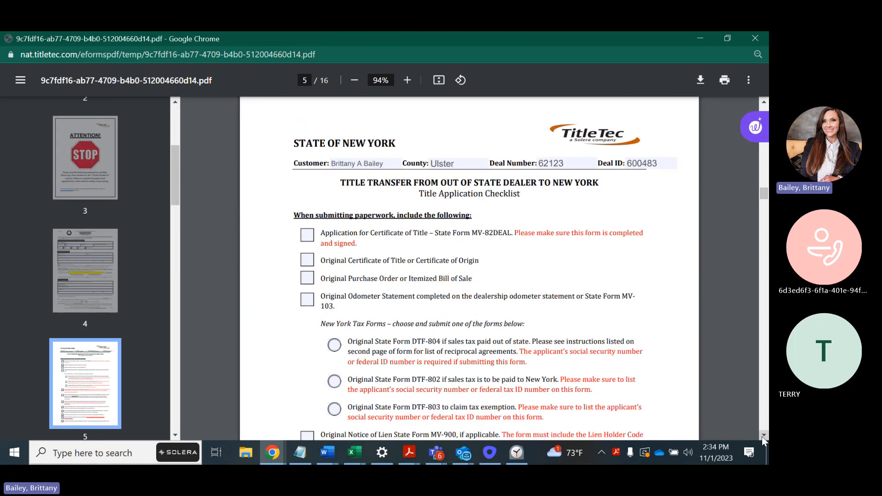
scroll(762, 439, "down", 1)
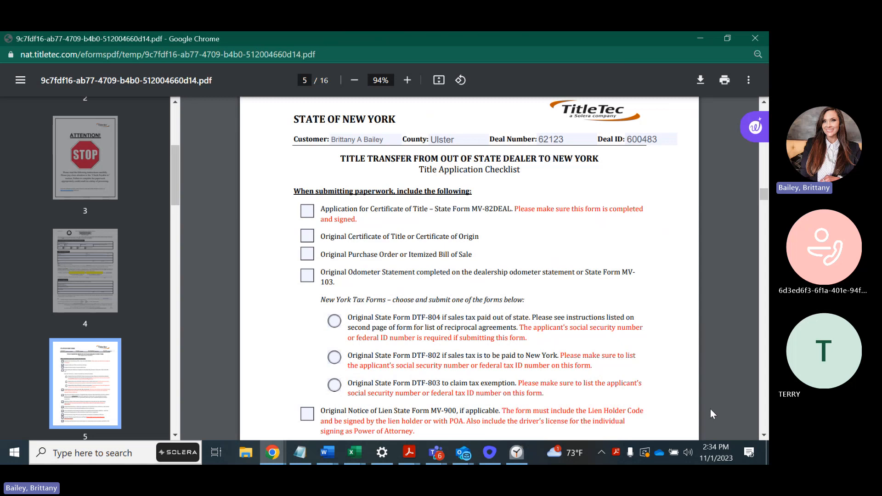
Read through the title application checklist to the end of its page
left_click(764, 436)
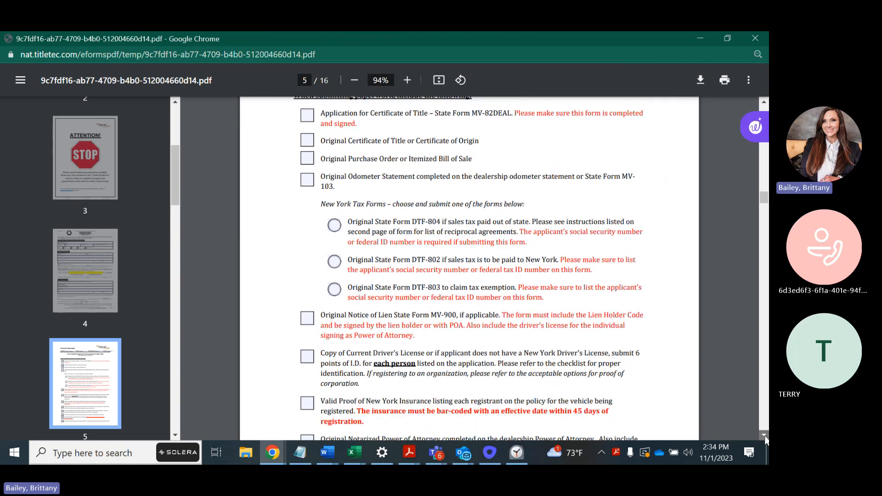
left_click(765, 436)
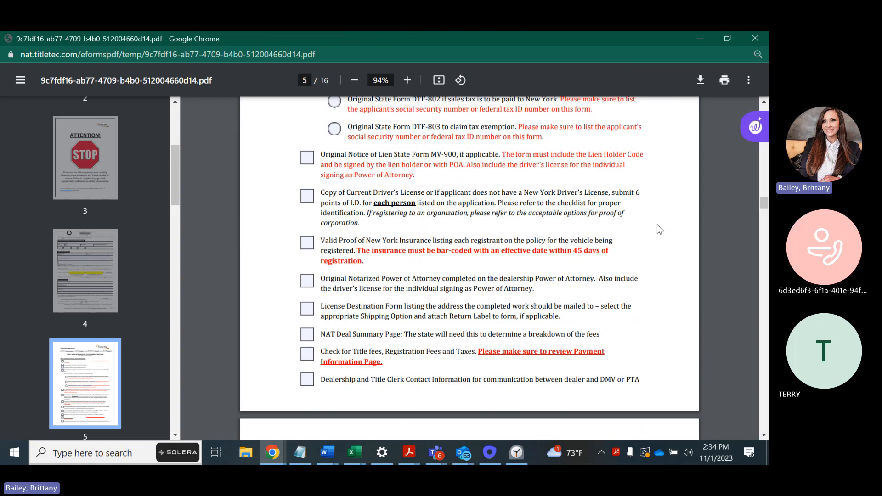
left_click(764, 435)
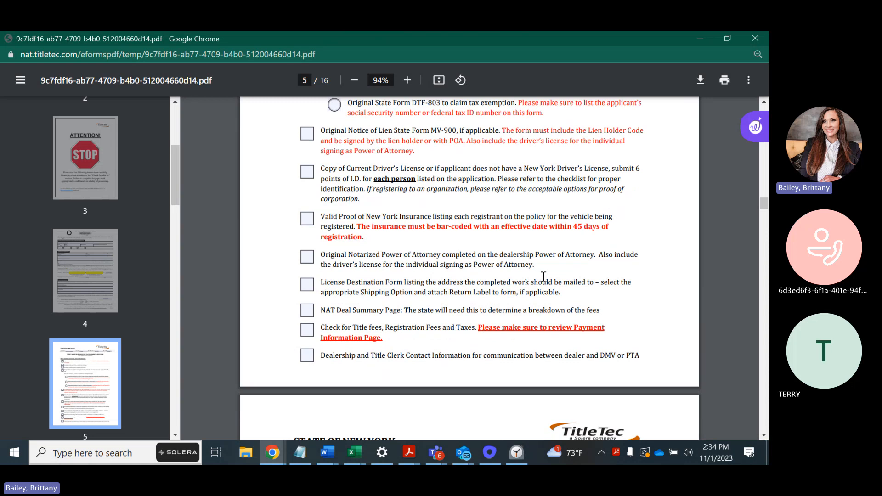
scroll(762, 436, "down", 3)
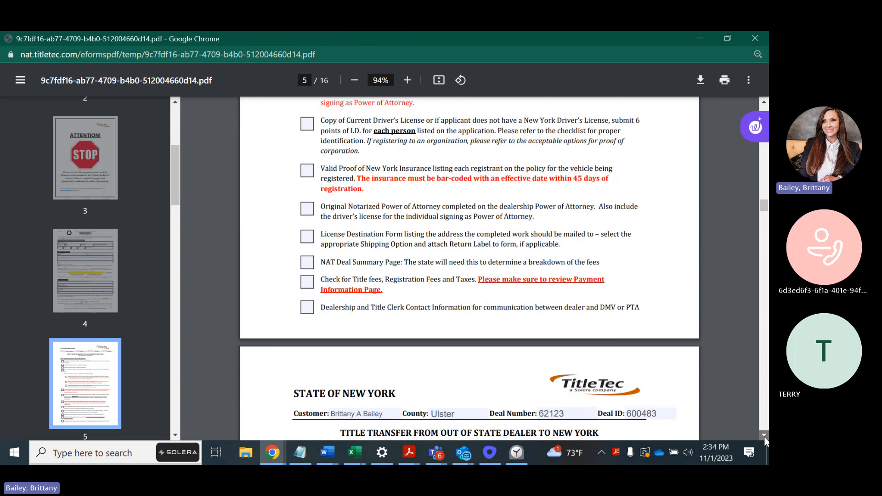
scroll(759, 432, "down", 5)
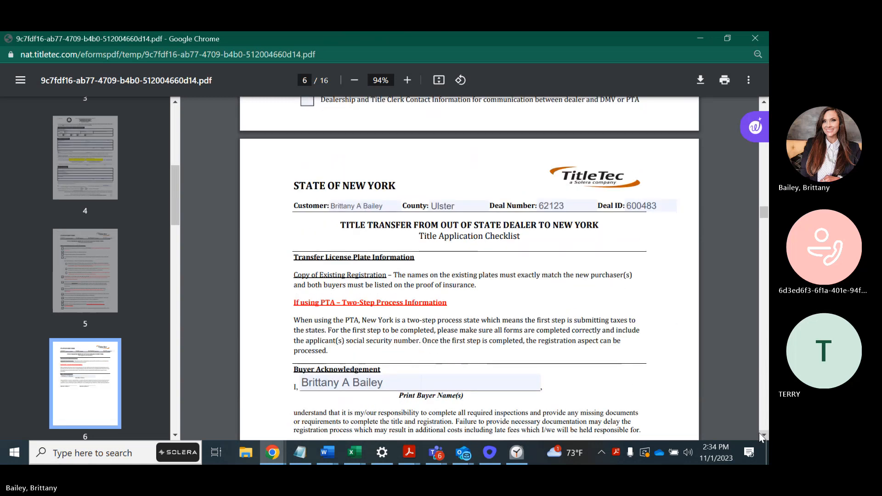
Scroll past the buyer acknowledgement to page 7's Payment Information, highlighting 'Make check payable'
scroll(759, 433, "up", 6)
scroll(759, 433, "down", 5)
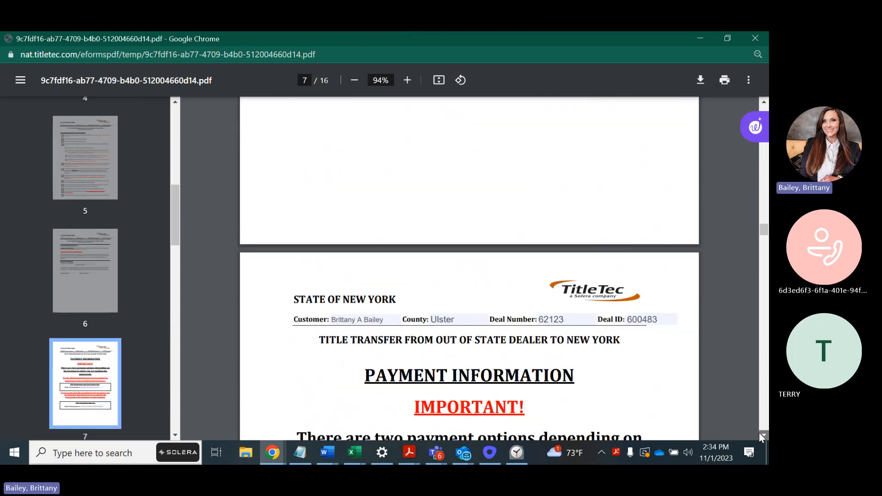
scroll(759, 433, "down", 1)
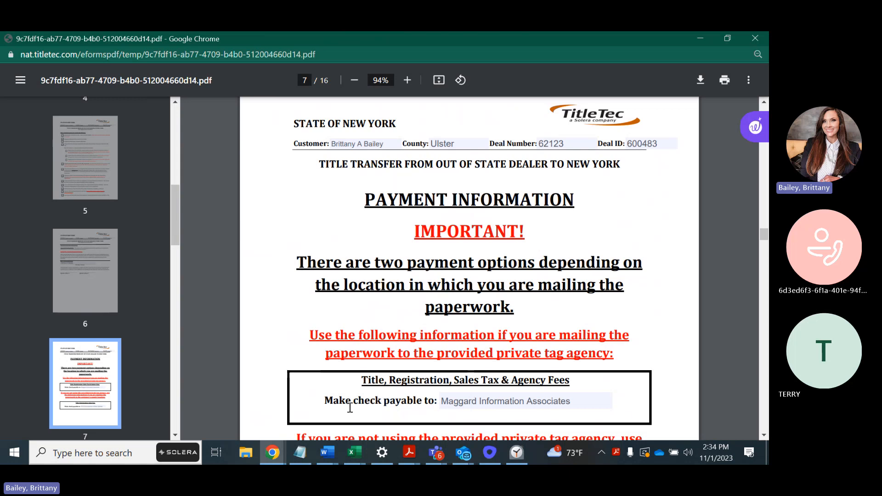
left_click(764, 436)
left_click(764, 436)
scroll(607, 318, "down", 3)
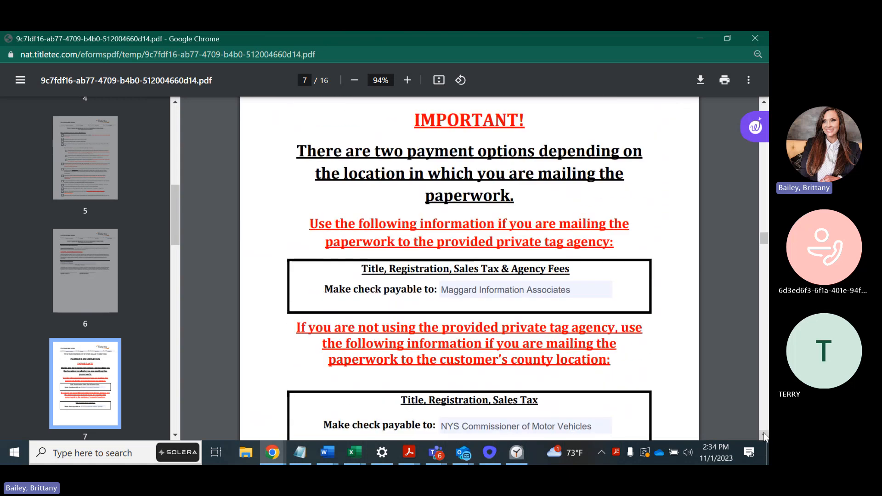
left_click_drag(322, 368, 624, 366)
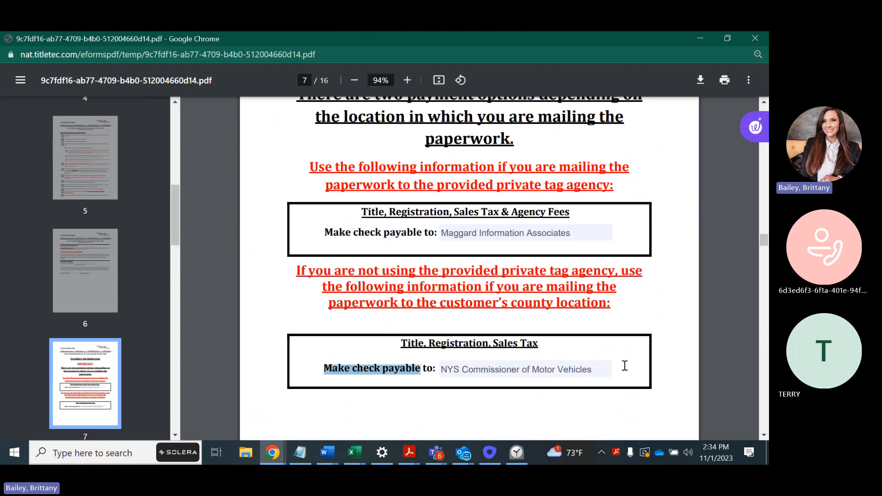
left_click(652, 327)
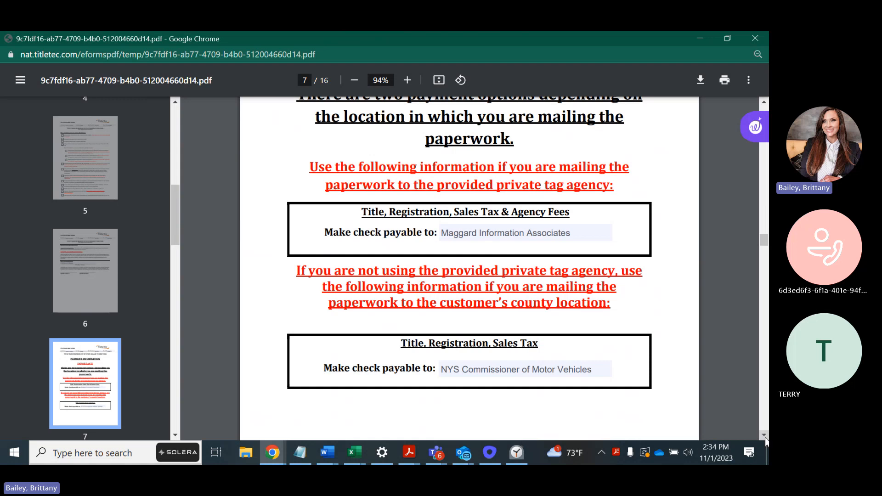
Scroll to page 8's Mailing Instructions (New York State DMV, 855 Central Ave, Albany) and dealership contact fields
scroll(763, 436, "down", 8)
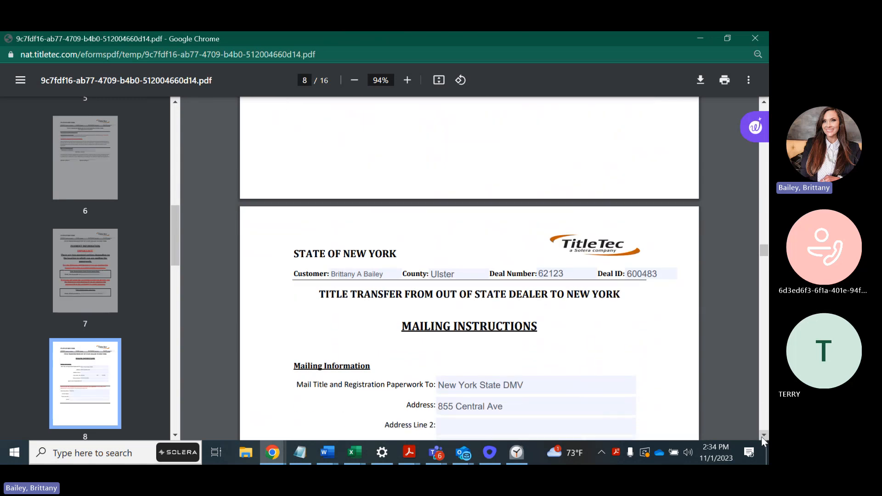
scroll(763, 437, "down", 1)
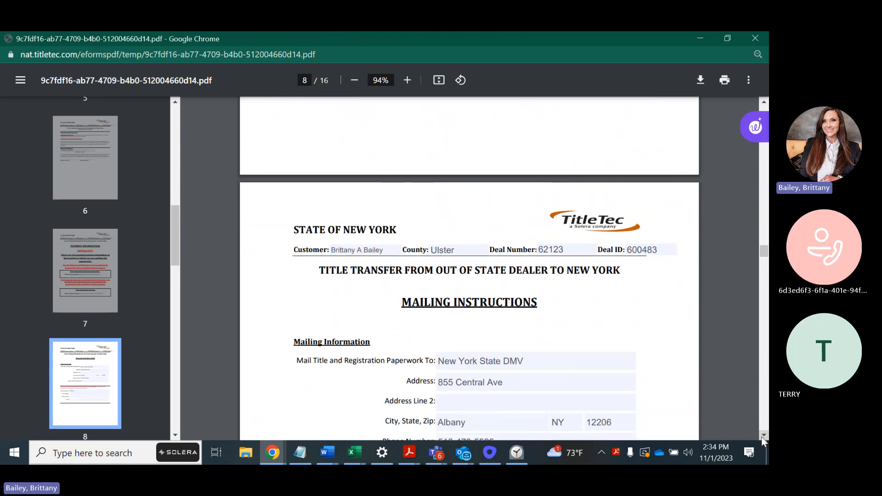
left_click(763, 435)
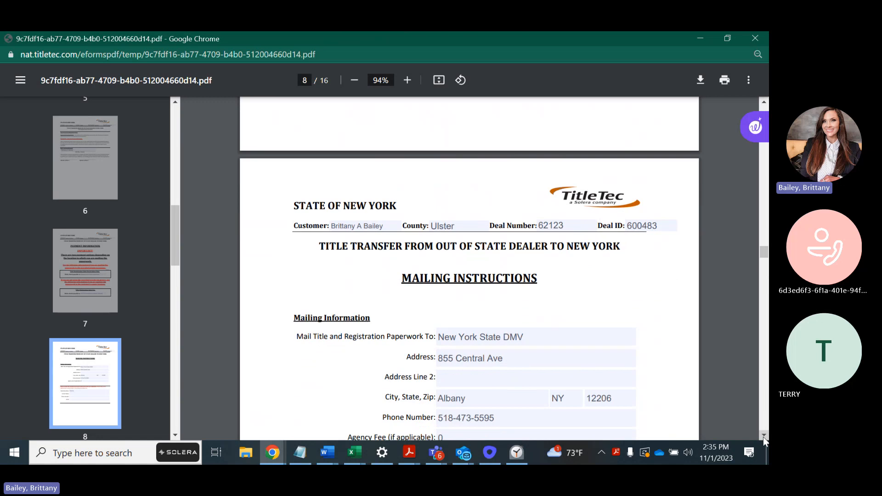
left_click(764, 436)
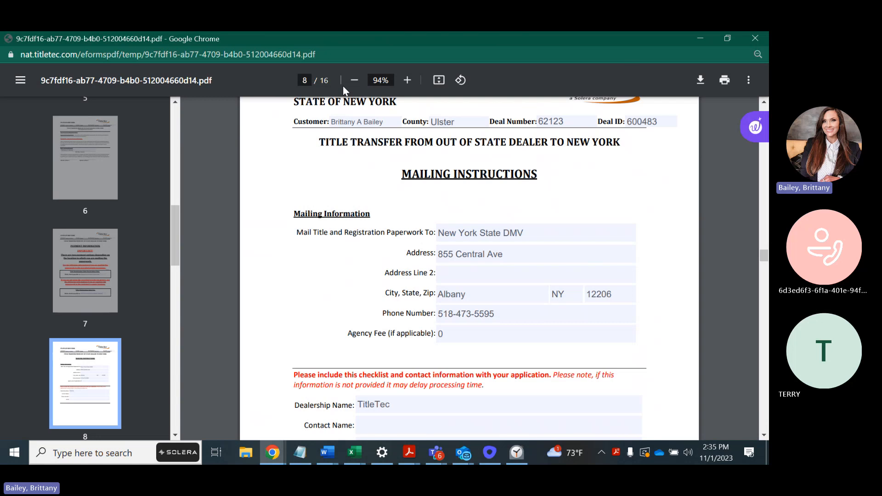
left_click(764, 435)
left_click(764, 436)
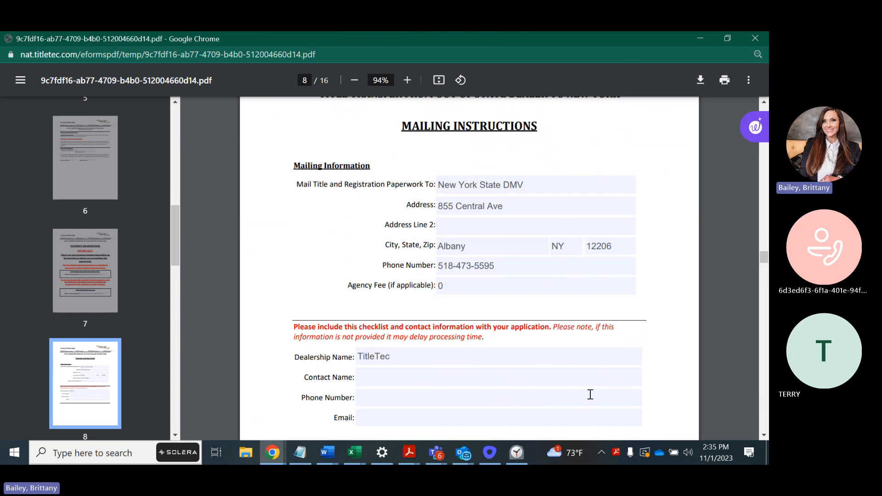
left_click(763, 436)
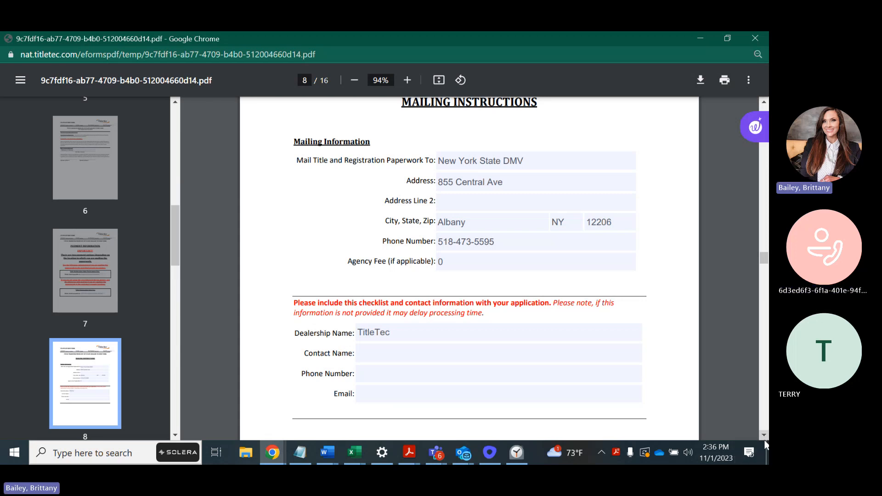
Scroll past the License Plate Destination Form and DTF-804 to page 13's NAT Deal Summary for deal 62123
scroll(766, 442, "down", 10)
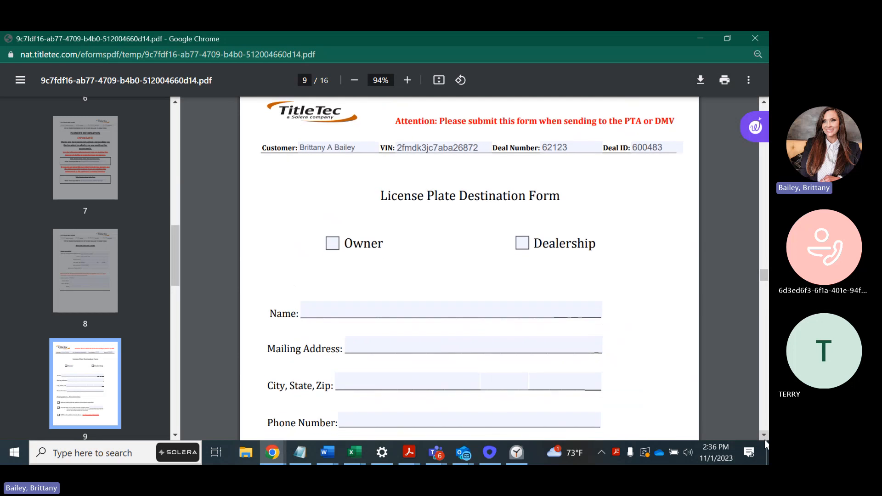
scroll(767, 444, "down", 1)
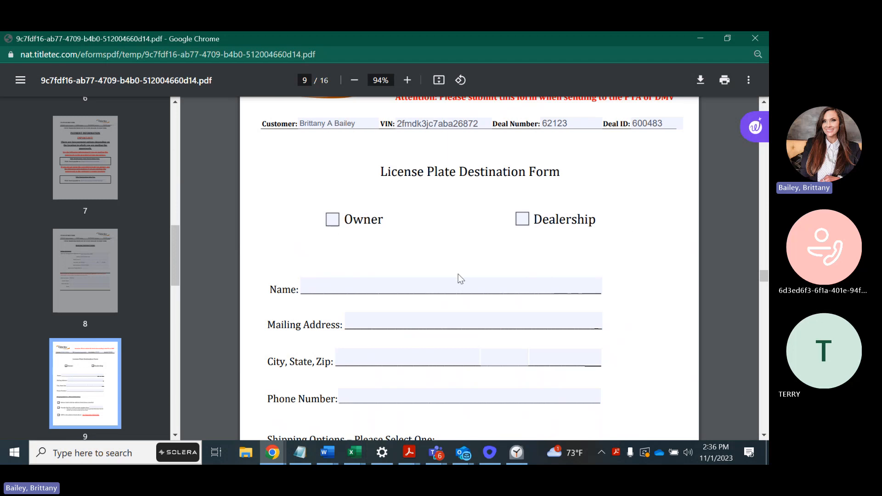
scroll(765, 439, "down", 6)
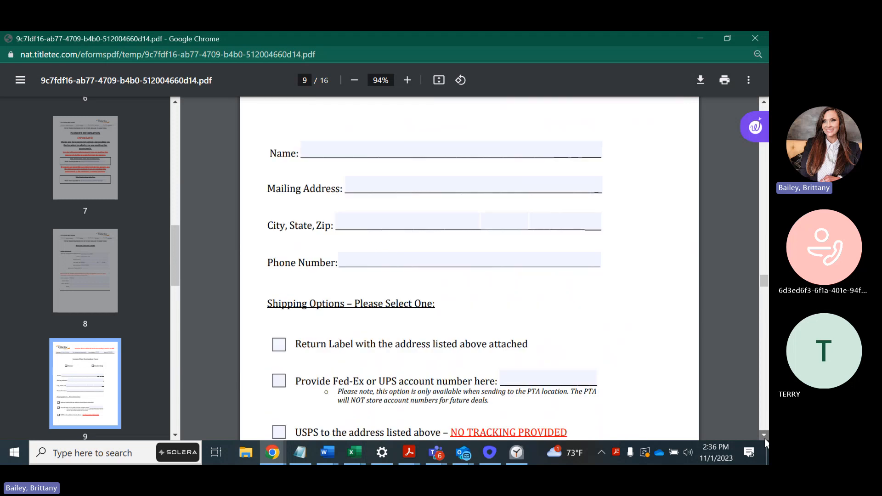
scroll(765, 440, "down", 9)
scroll(766, 442, "down", 15)
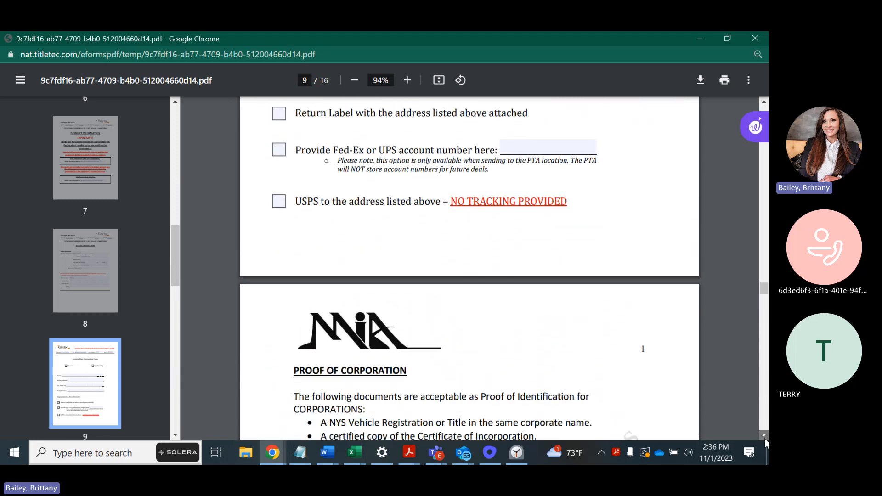
scroll(765, 442, "down", 9)
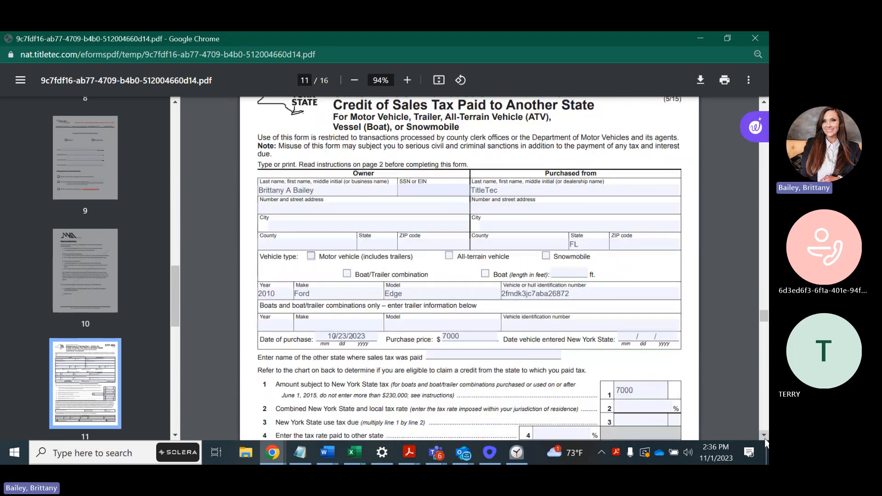
scroll(765, 441, "down", 20)
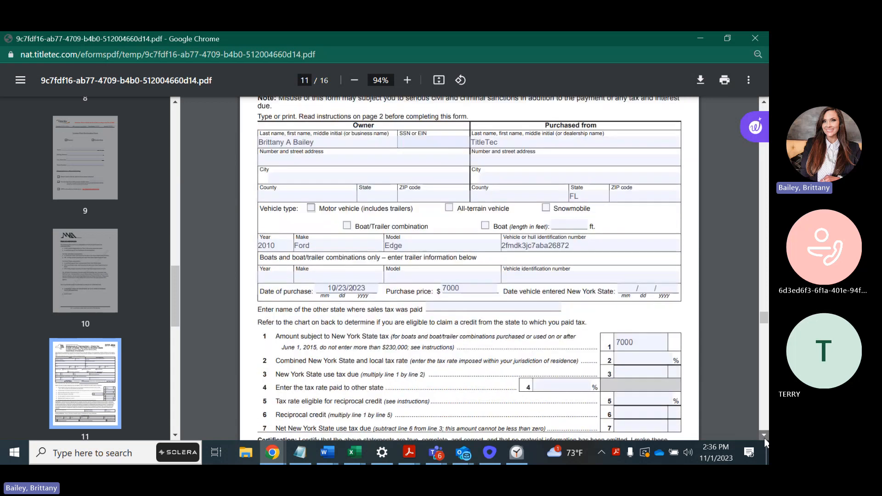
scroll(765, 442, "down", 20)
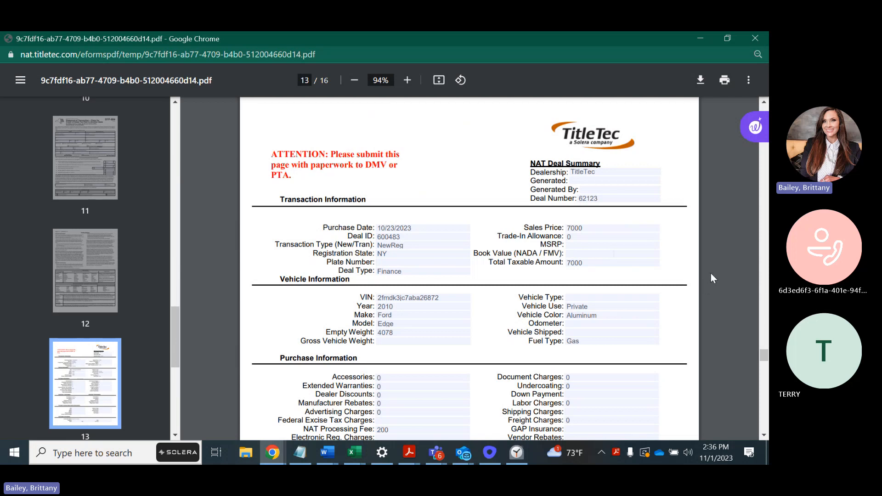
Page through the deal summary's customer, transfer plate and lienholder sections, then the DTF-802 sections
left_click(763, 434)
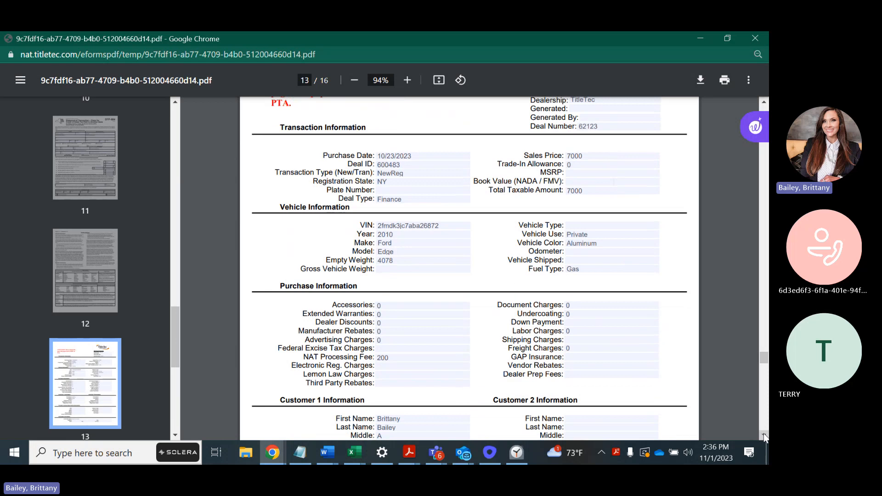
left_click(764, 434)
left_click(763, 434)
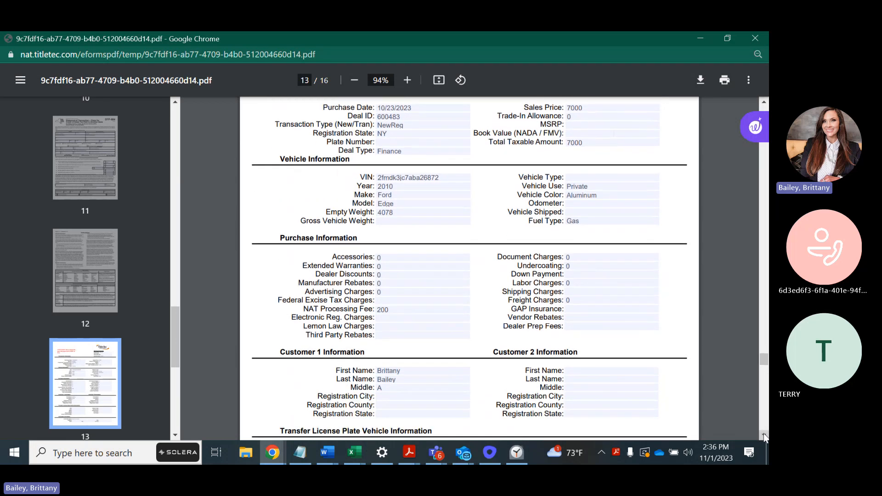
left_click(763, 434)
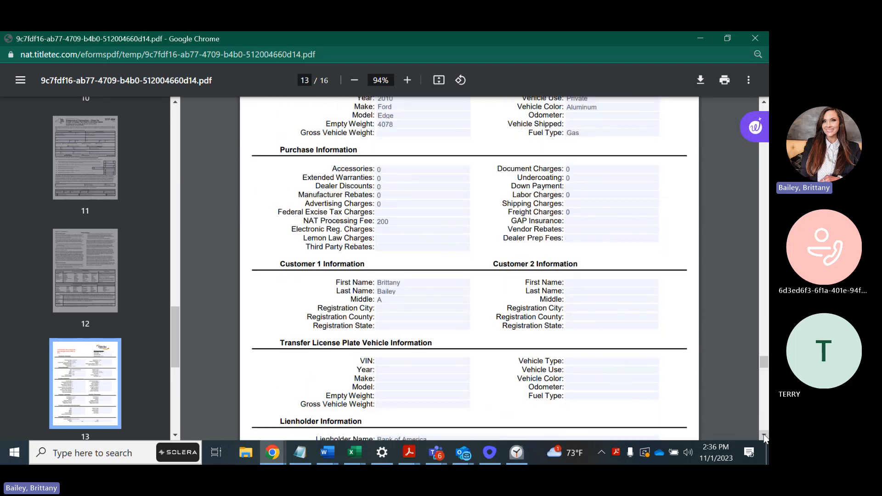
left_click(763, 434)
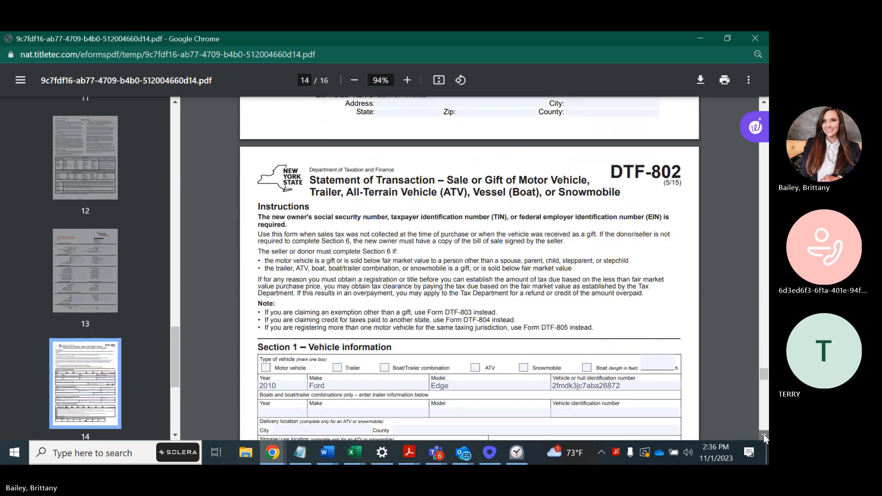
left_click(763, 434)
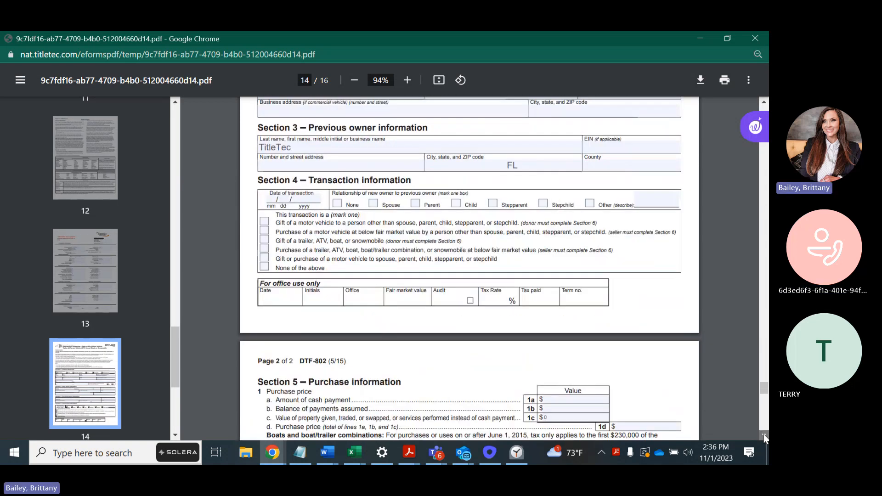
left_click(764, 434)
Advance through page 16's odometer and Damage Disclosure Statement to the vehicle and owner table
left_click(763, 434)
left_click(763, 435)
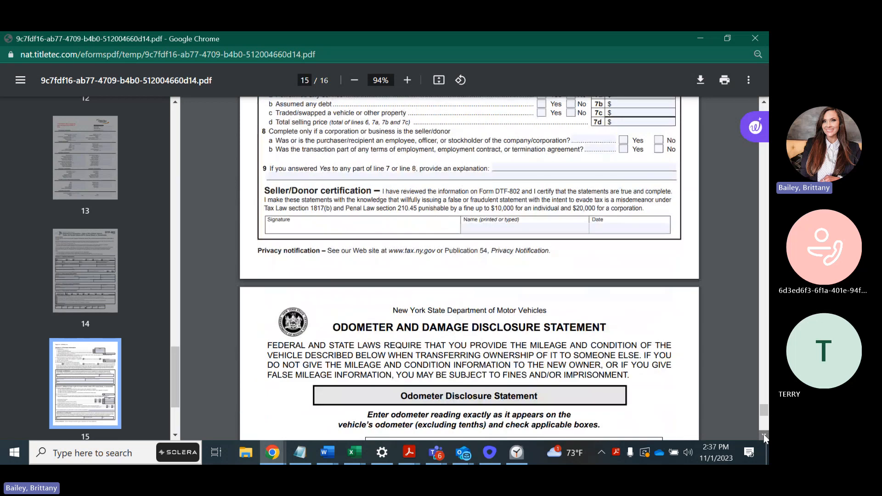
left_click(764, 434)
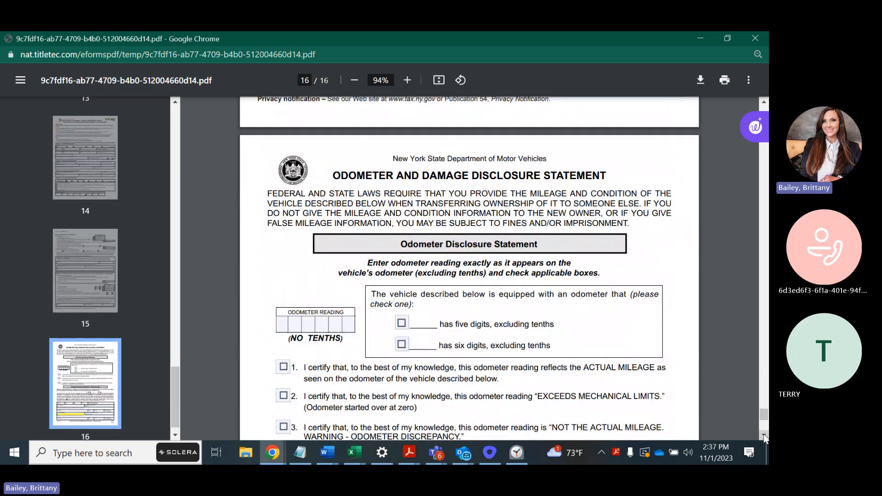
left_click(764, 434)
left_click(764, 434)
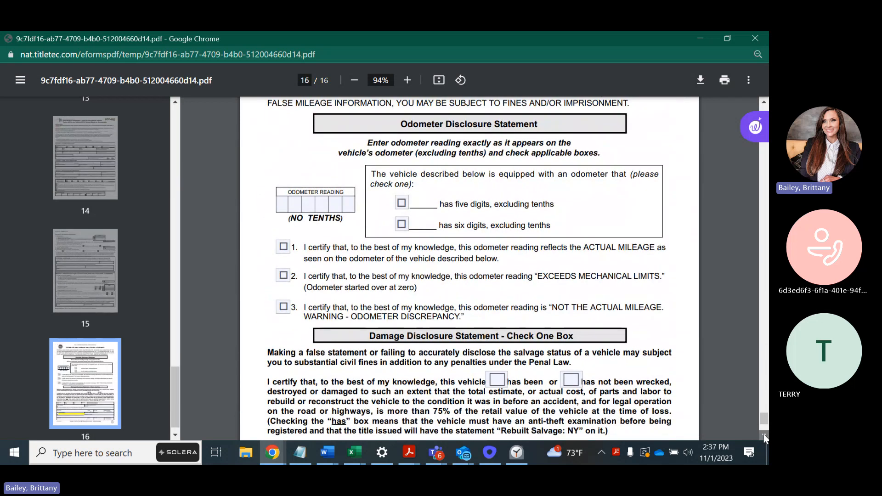
left_click(764, 434)
left_click(764, 434)
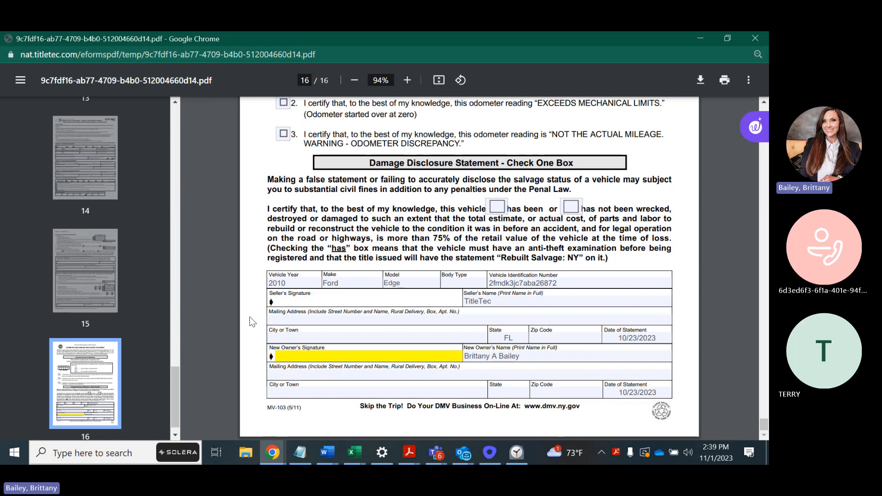
Return the forms PDF to page 5's title checklist, then bring up the Outreach call log and Teams meeting
left_click_drag(175, 396, 180, 101)
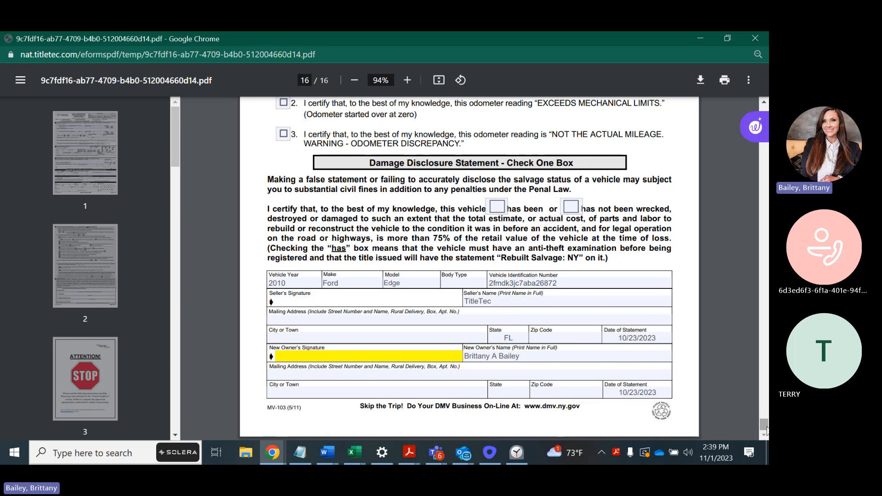
left_click_drag(764, 425, 716, 200)
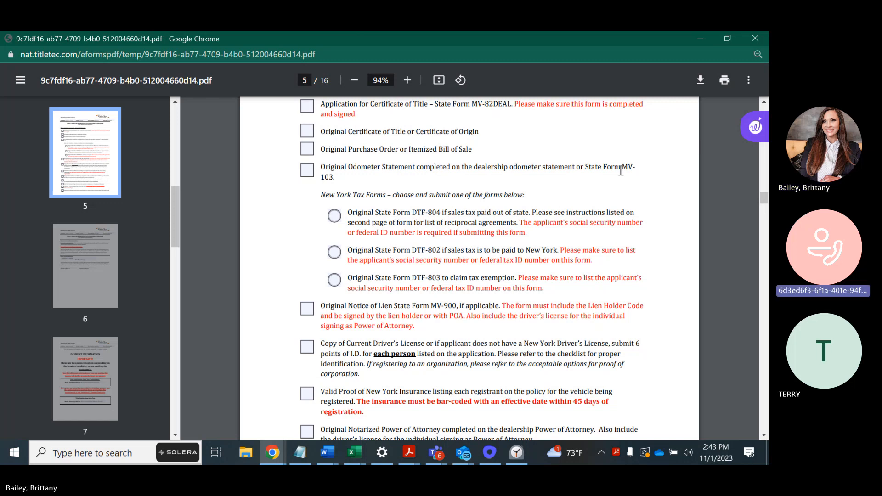
mouse_move(746, 132)
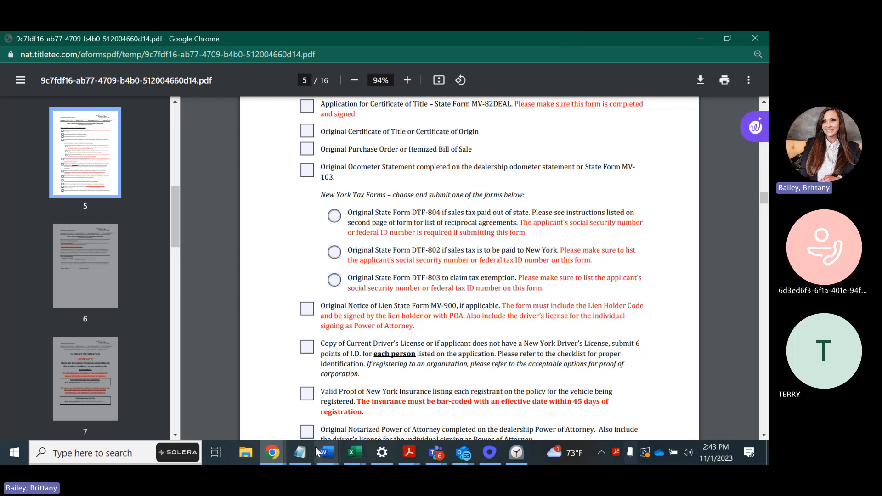
left_click(490, 452)
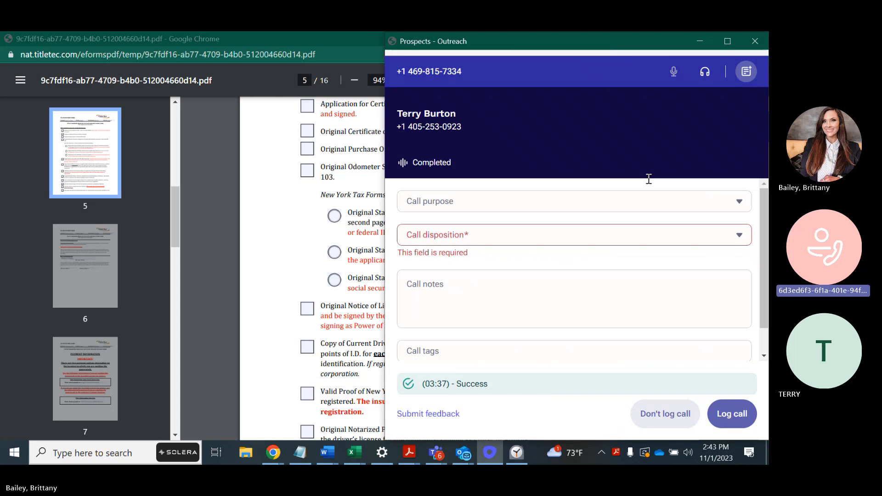
left_click(318, 40)
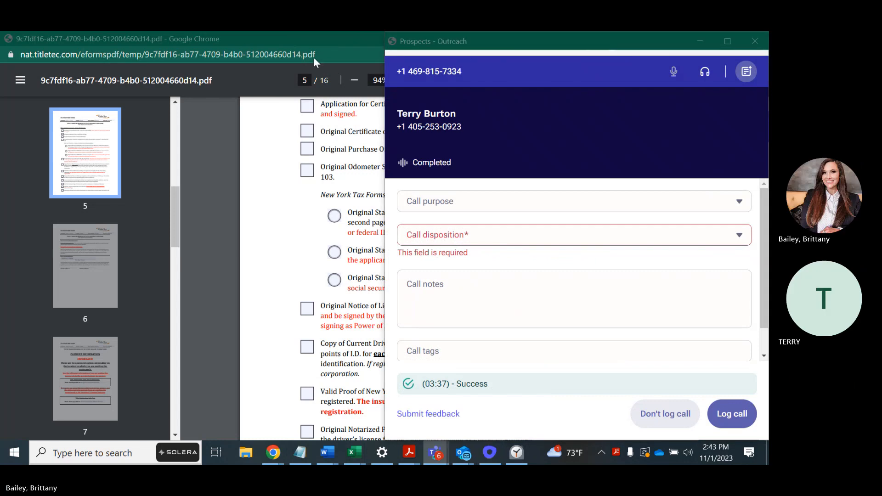